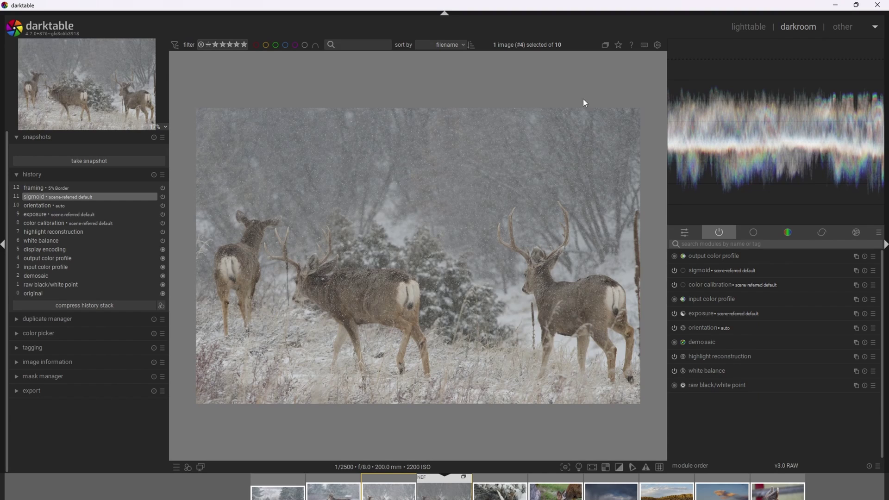
Find the framing module, set its border size to 5% and switch it on.
{"action": "key", "text": "ctrl+f"}
{"action": "type", "text": "fra"}
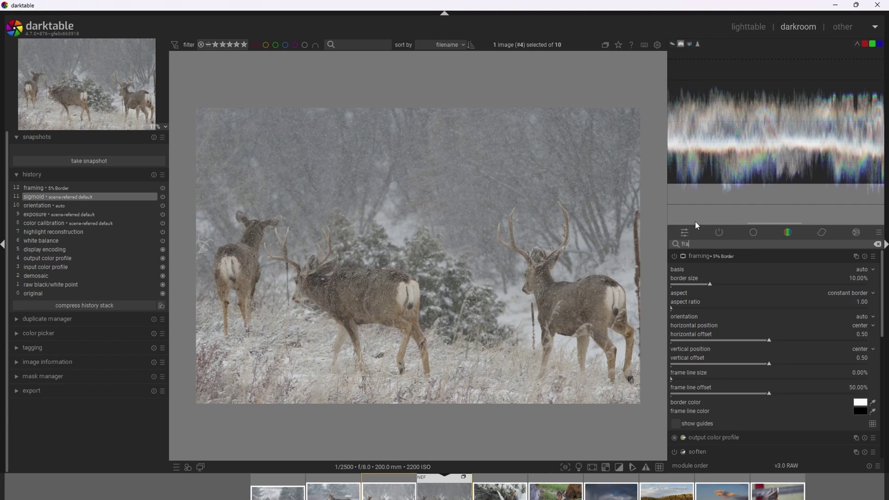
{"action": "left_click", "coordinate": [730, 256]}
{"action": "left_click", "coordinate": [731, 256]}
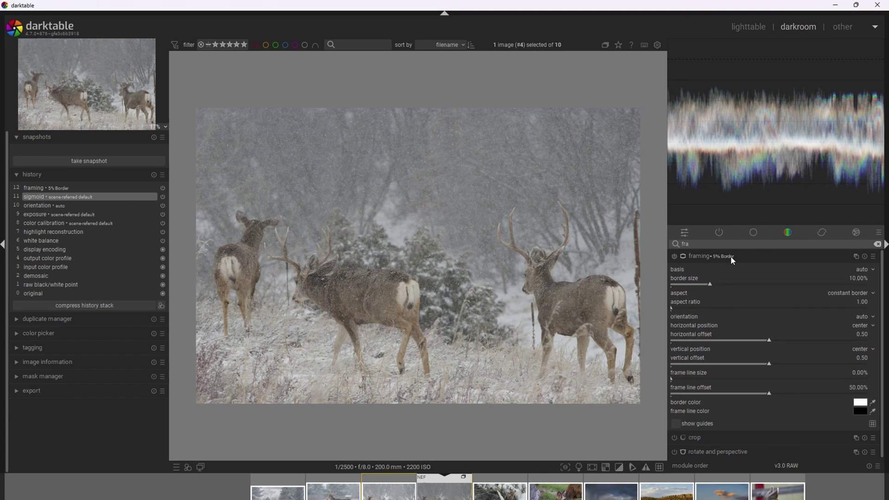
{"action": "right_click", "coordinate": [711, 286]}
{"action": "type", "text": "5"}
{"action": "key", "text": "Escape"}
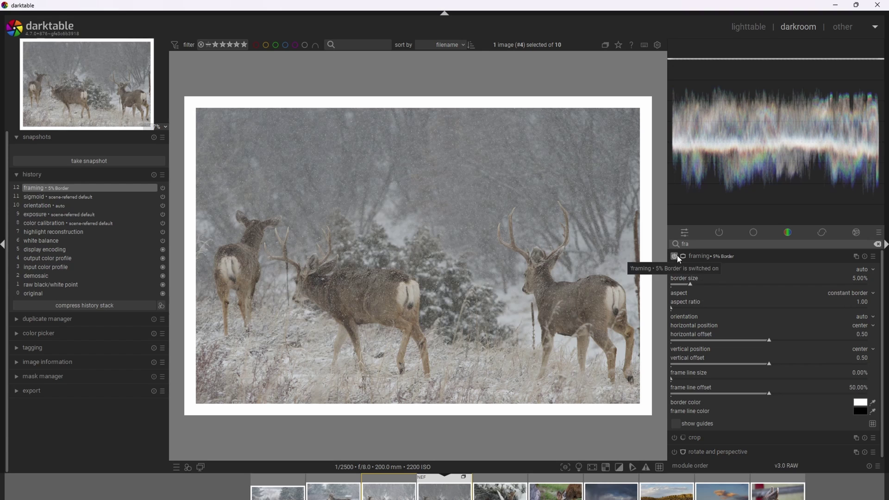
{"action": "left_click", "coordinate": [719, 232]}
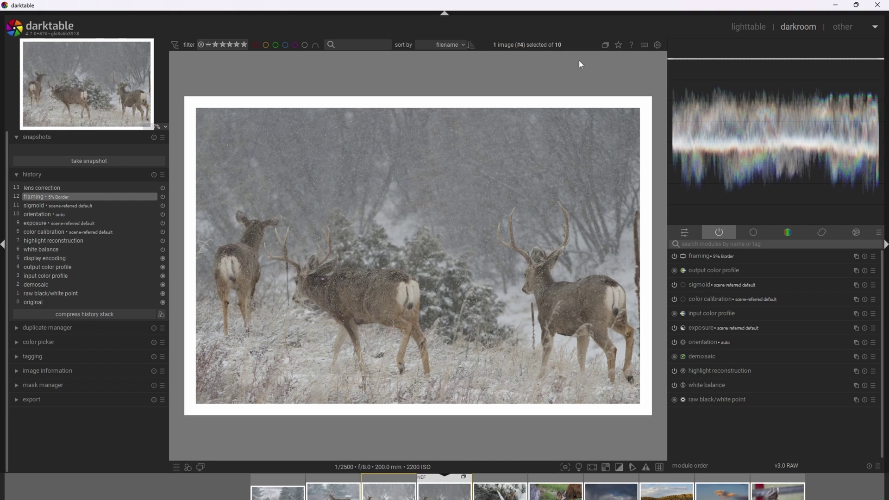
{"action": "left_click", "coordinate": [687, 231]}
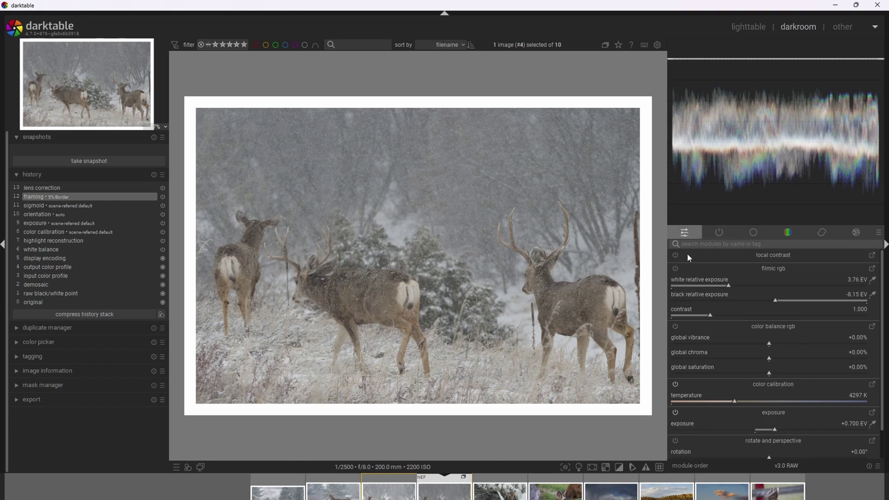
{"action": "scroll", "coordinate": [841, 324], "scroll_direction": "down", "scroll_amount": 1}
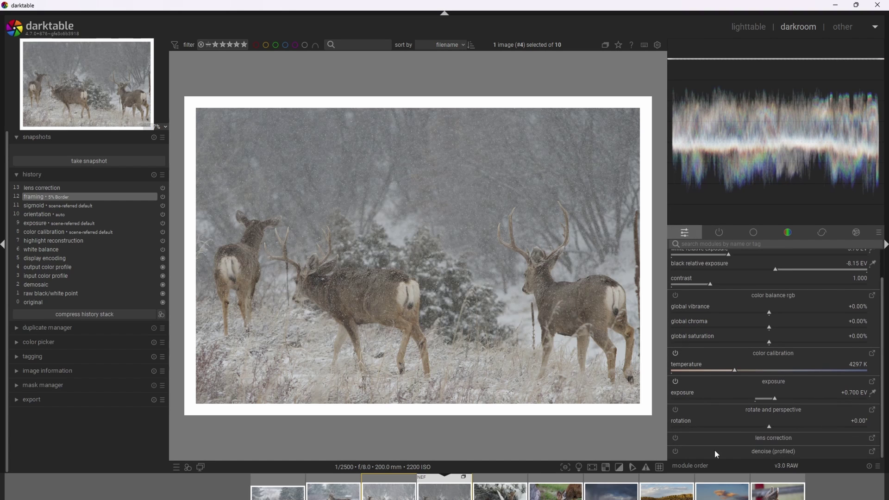
{"action": "left_click", "coordinate": [675, 451]}
{"action": "left_click", "coordinate": [872, 451]}
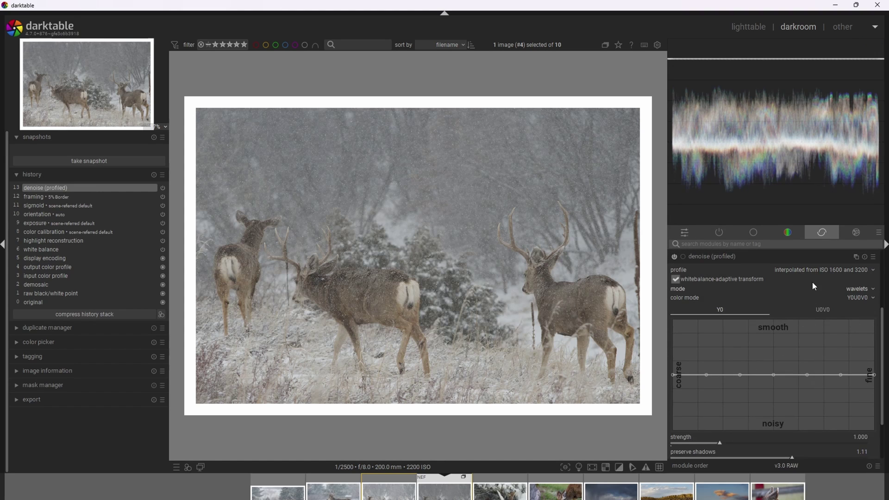
{"action": "left_click", "coordinate": [839, 309]}
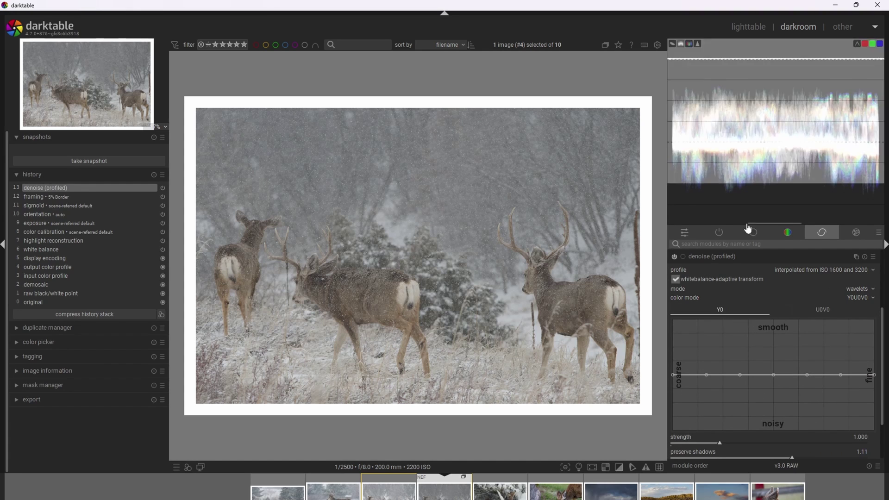
{"action": "key", "text": "ctrl+z"}
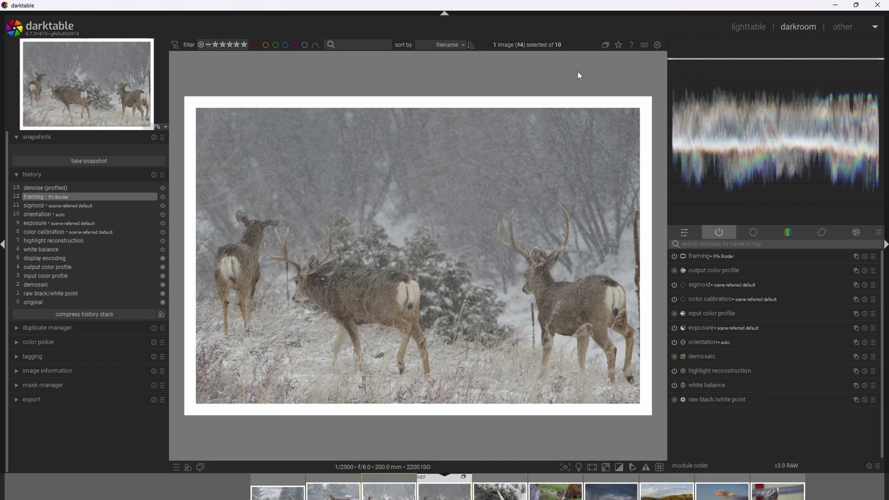
Enable profiled denoise from the quick access modules and open its full settings.
{"action": "left_click", "coordinate": [688, 231]}
{"action": "scroll", "coordinate": [733, 439], "scroll_direction": "down", "scroll_amount": 2}
{"action": "left_click", "coordinate": [676, 451]}
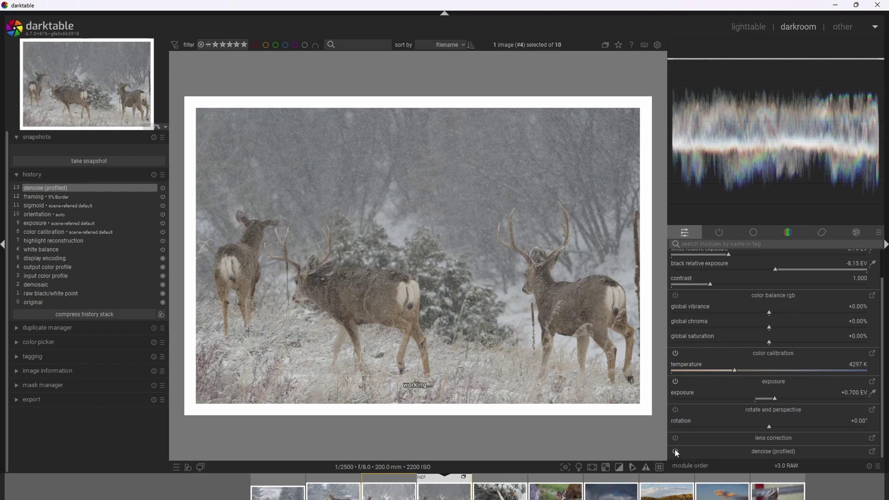
{"action": "left_click", "coordinate": [875, 452]}
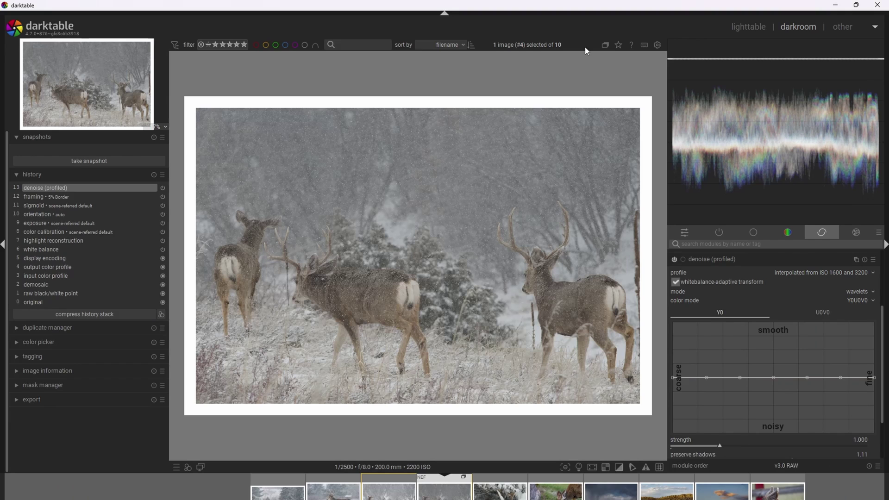
Raise color balance rgb's perceptual saturation to about 41% in the shadows, 31% in the mid-tones and 6% in the highlights.
{"action": "left_click", "coordinate": [720, 233]}
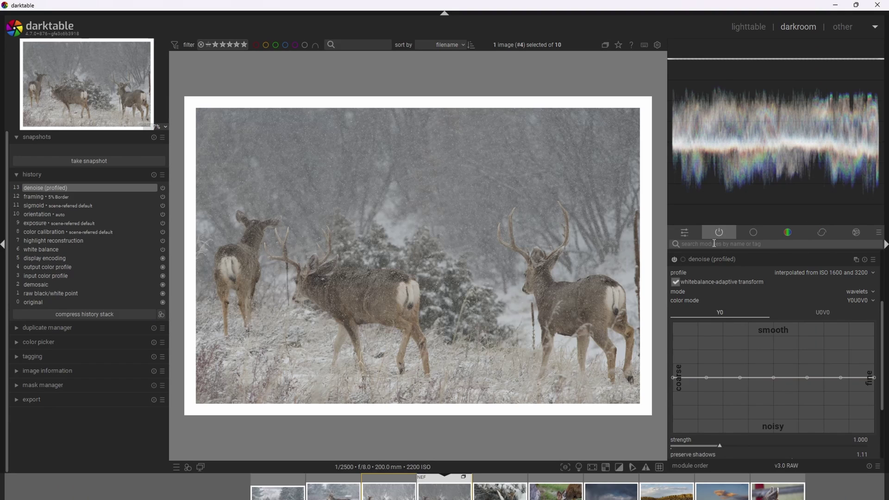
{"action": "left_click", "coordinate": [716, 233]}
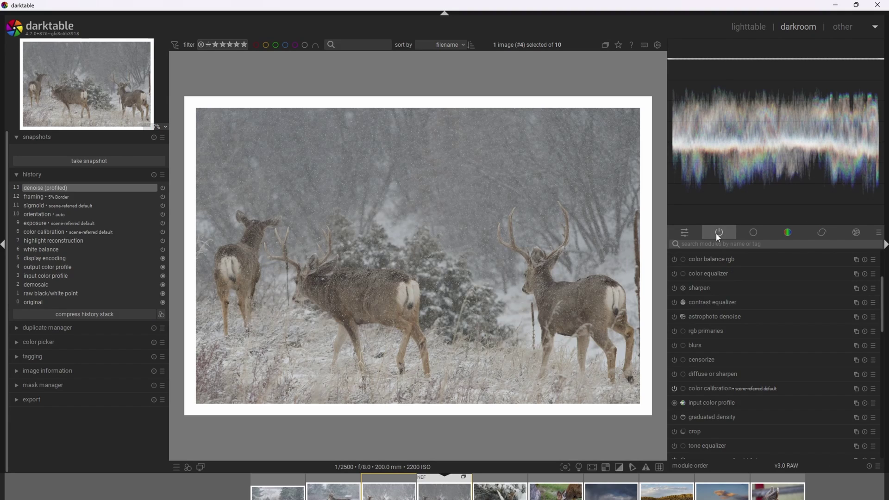
{"action": "left_click", "coordinate": [732, 260]}
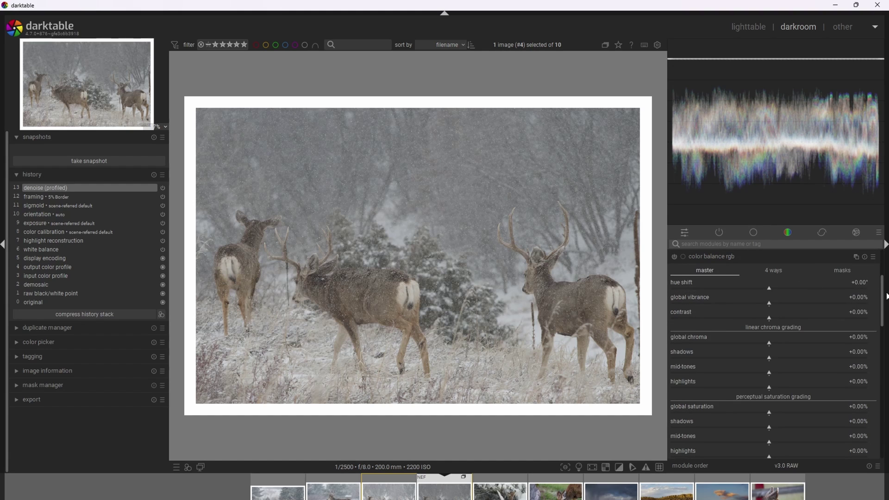
{"action": "left_click_drag", "start_coordinate": [884, 297], "coordinate": [884, 319]}
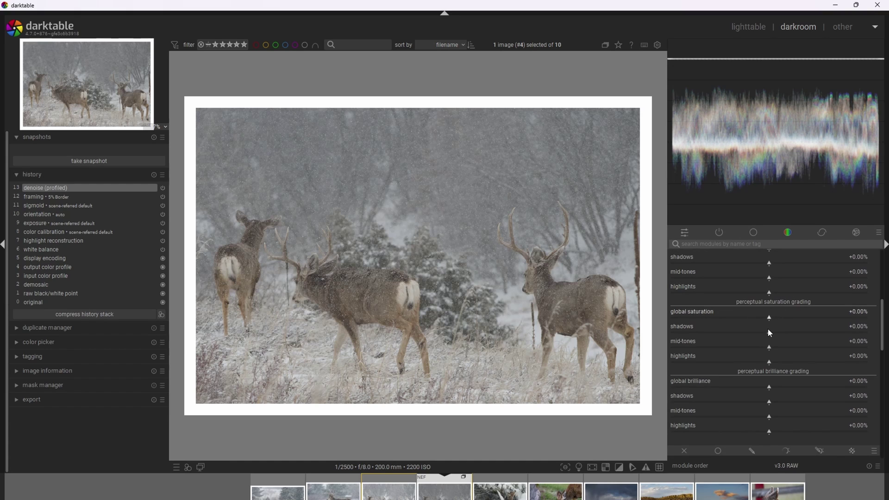
{"action": "left_click_drag", "start_coordinate": [770, 334], "coordinate": [777, 364]}
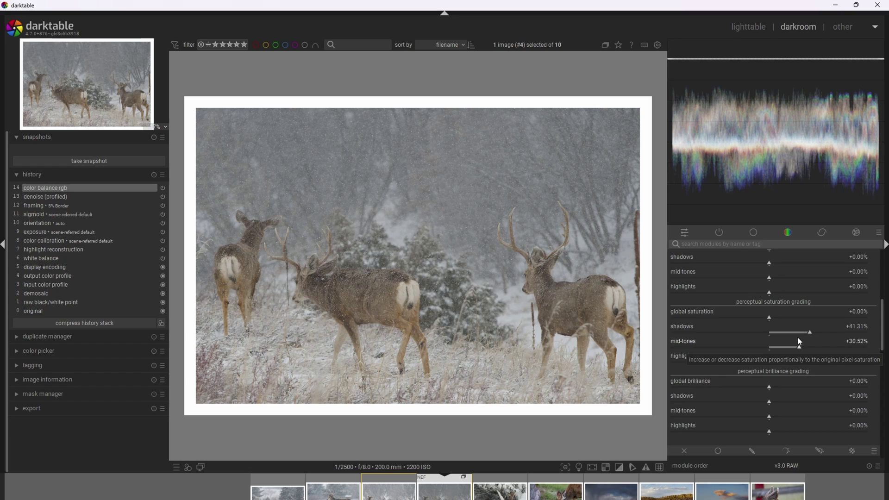
Raise color balance rgb's global vibrance to about 6.6% and global chroma to about 3.8%.
{"action": "scroll", "coordinate": [798, 357], "scroll_direction": "up", "scroll_amount": 2}
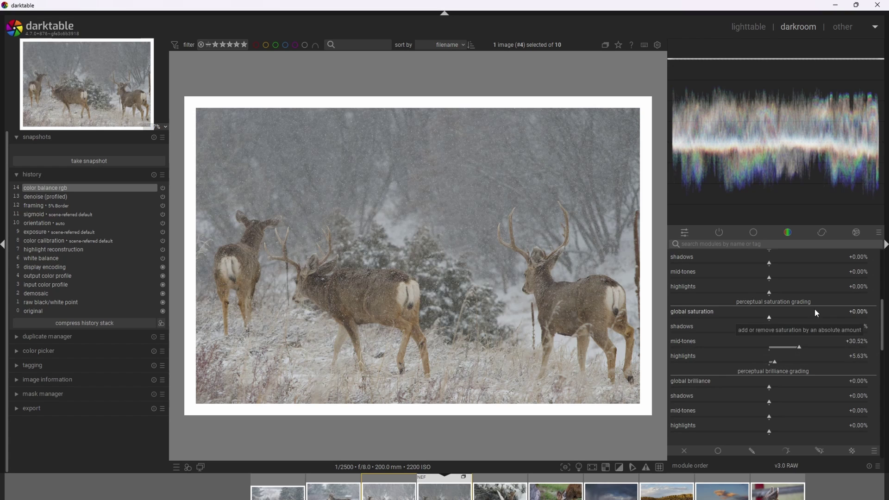
{"action": "scroll", "coordinate": [884, 343], "scroll_direction": "up", "scroll_amount": 5}
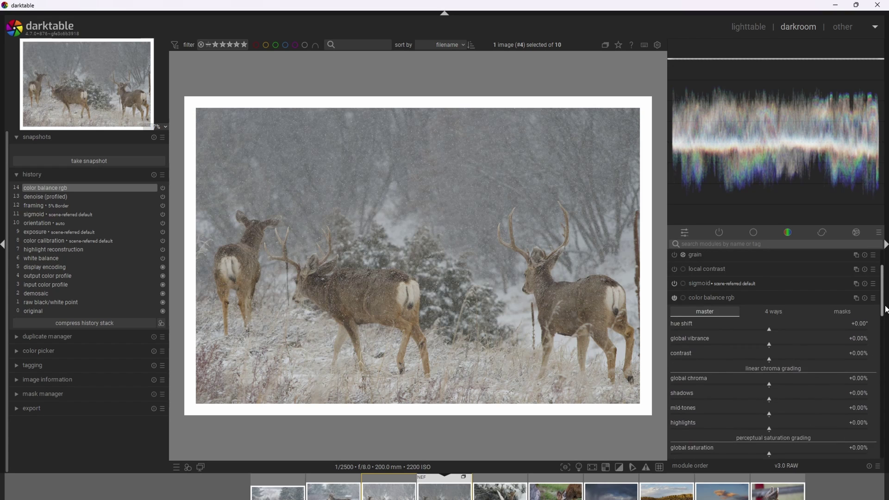
{"action": "left_click_drag", "start_coordinate": [770, 360], "coordinate": [773, 362]}
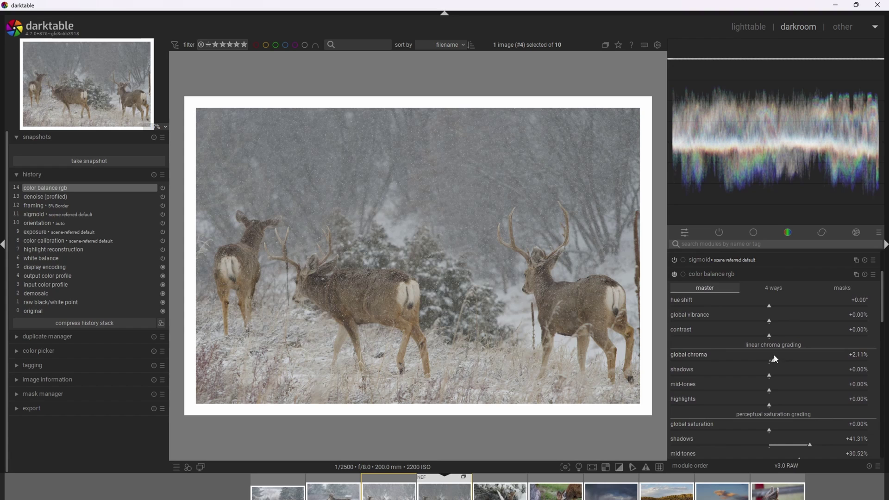
{"action": "left_click_drag", "start_coordinate": [770, 324], "coordinate": [782, 327]}
{"action": "left_click_drag", "start_coordinate": [776, 362], "coordinate": [778, 360]}
{"action": "left_click", "coordinate": [719, 232]}
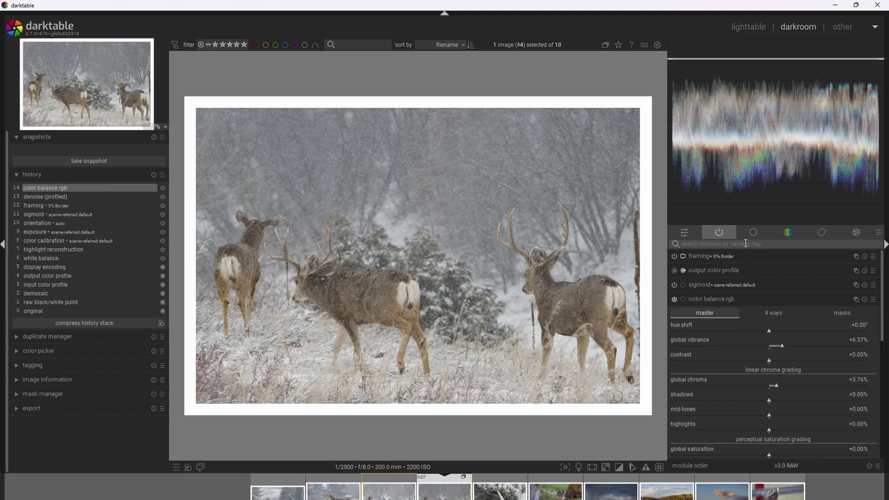
Find the diffuse or sharpen module and apply its "lens deblur: medium" preset.
{"action": "left_click", "coordinate": [723, 241]}
{"action": "type", "text": "diff"}
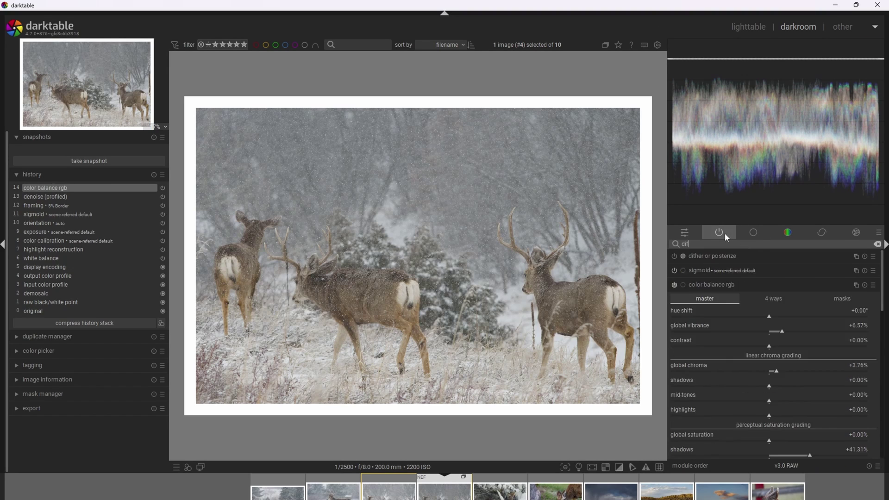
{"action": "left_click", "coordinate": [873, 258]}
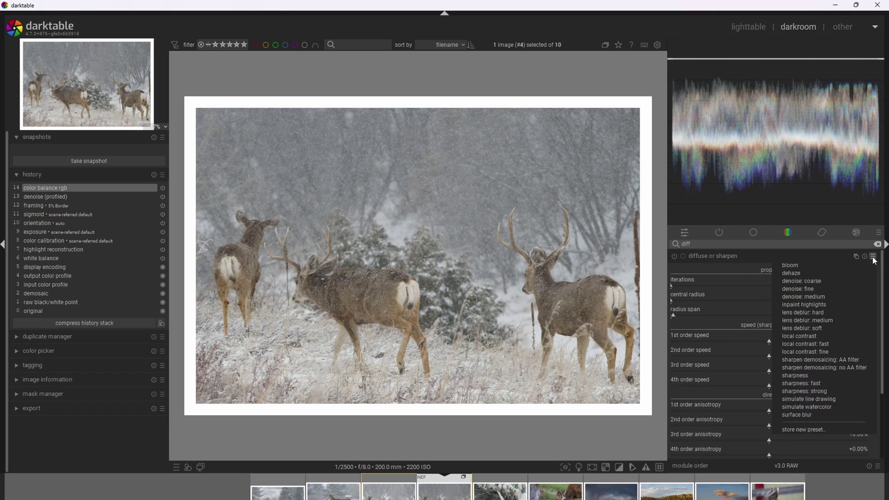
{"action": "left_click", "coordinate": [831, 319]}
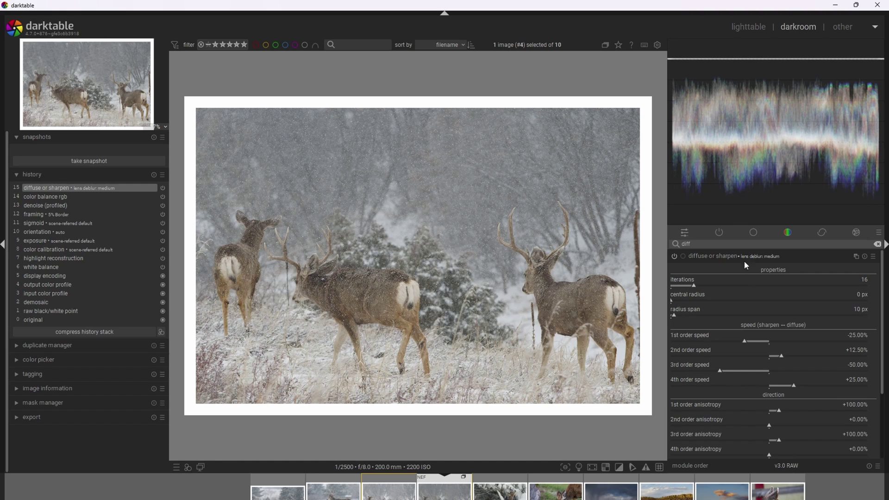
{"action": "key", "text": "ctrl+v"}
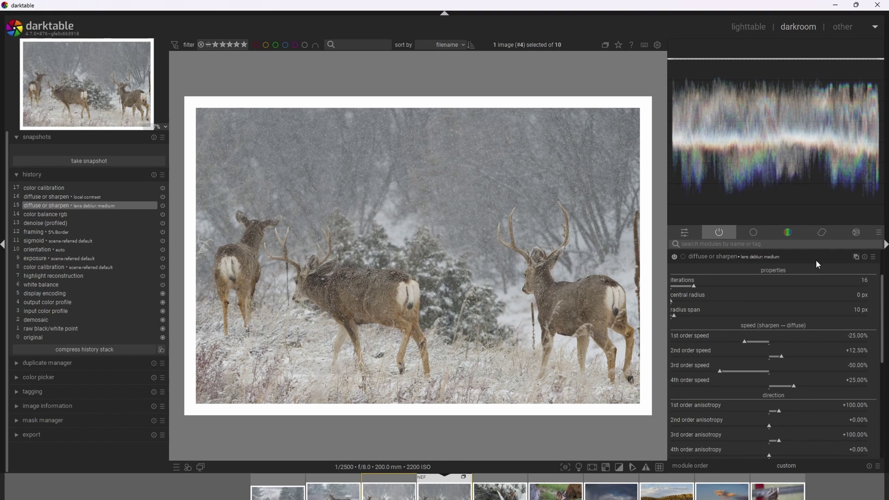
Add a new diffuse or sharpen instance with the "local contrast" preset and move it above sigmoid.
{"action": "left_click", "coordinate": [856, 257]}
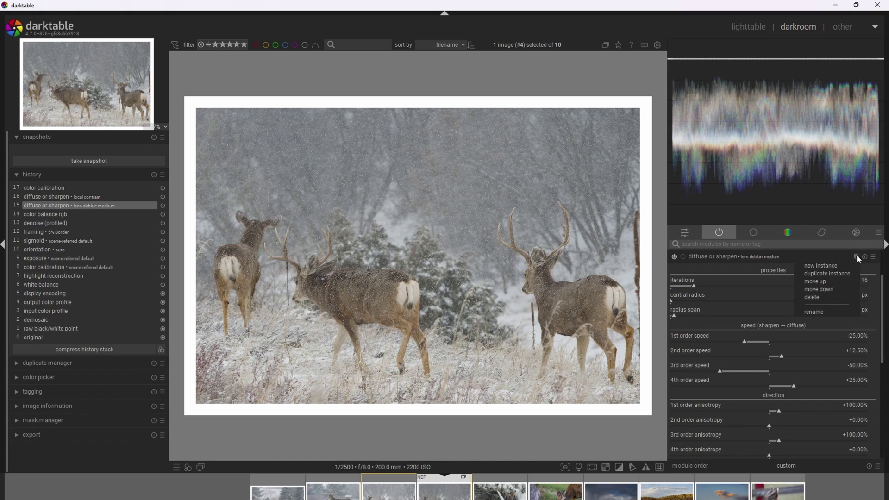
{"action": "left_click", "coordinate": [833, 265]}
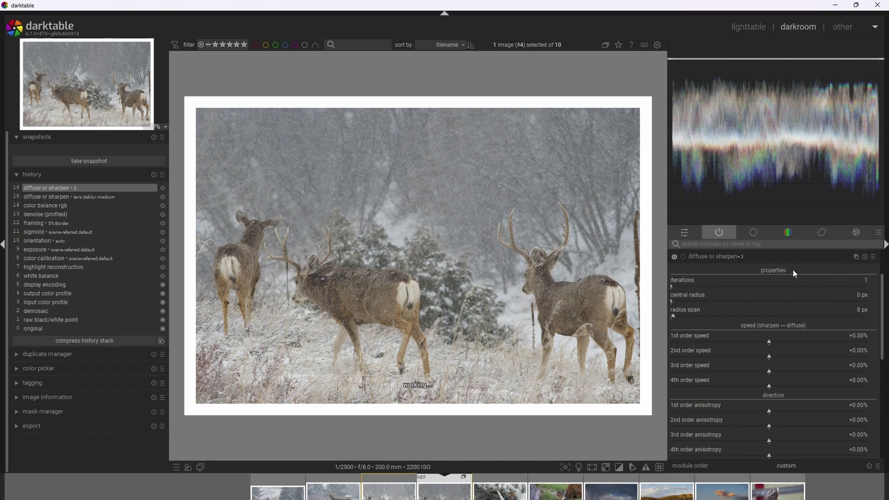
{"action": "left_click", "coordinate": [873, 257]}
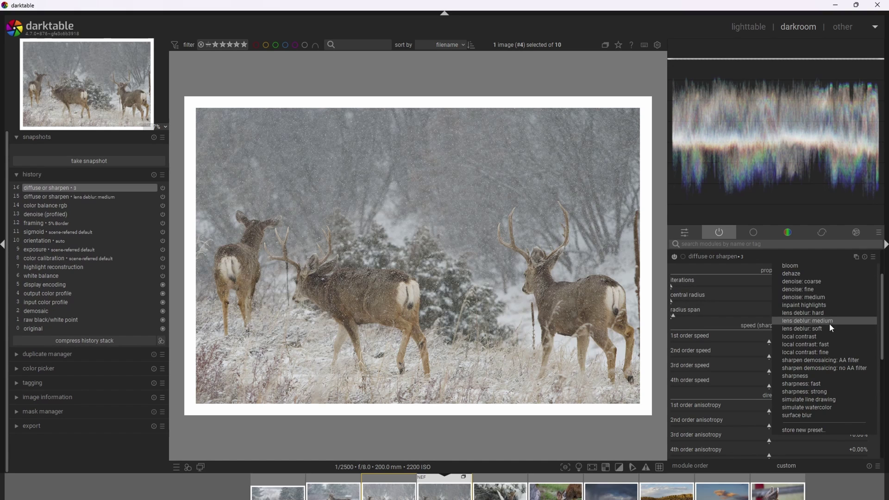
{"action": "left_click", "coordinate": [819, 337]}
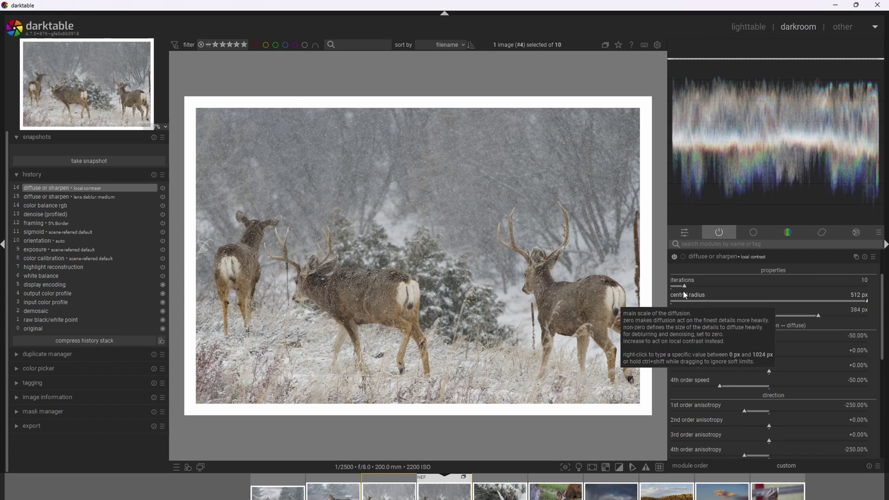
{"action": "left_click", "coordinate": [715, 257]}
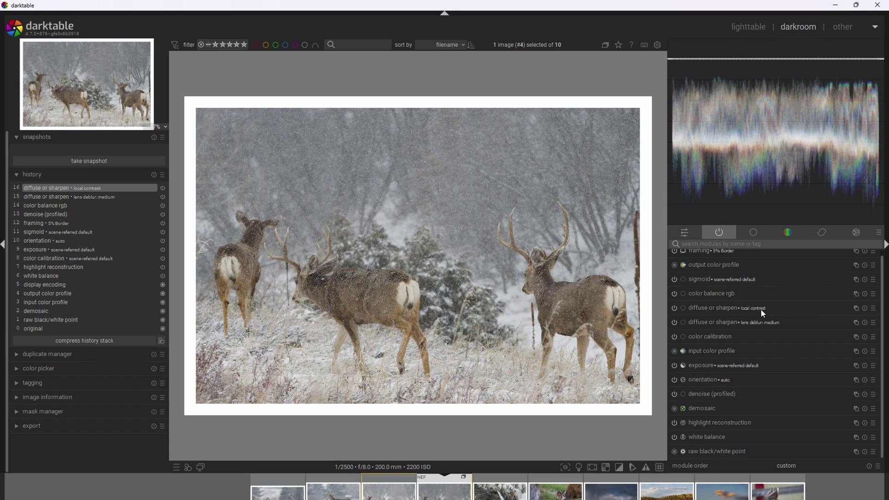
{"action": "left_click_drag", "start_coordinate": [760, 309], "coordinate": [768, 277]}
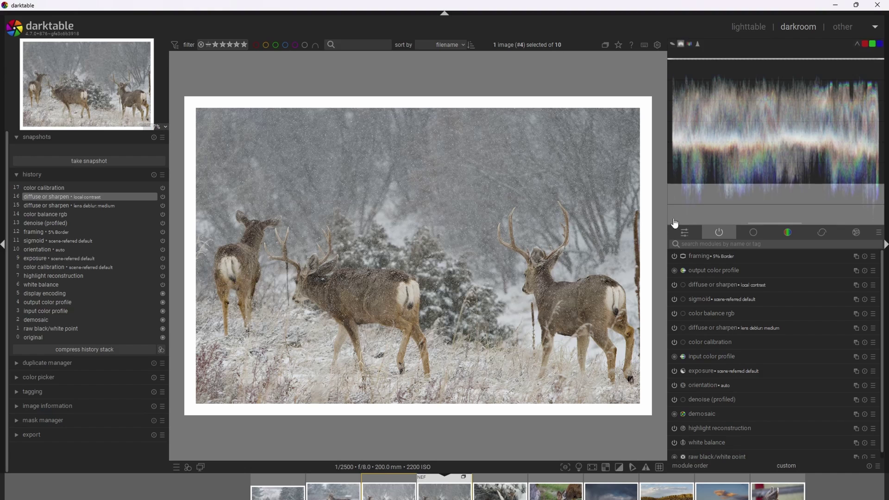
Open the full color calibration module and set its illuminant to use the white balance from the raw image.
{"action": "left_click", "coordinate": [679, 230]}
{"action": "left_click", "coordinate": [871, 385]}
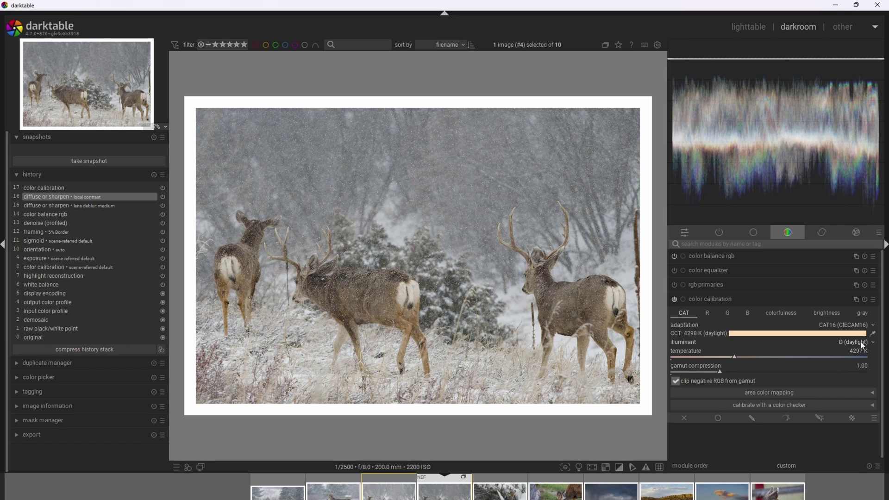
{"action": "left_click", "coordinate": [862, 345]}
{"action": "left_click", "coordinate": [850, 383]}
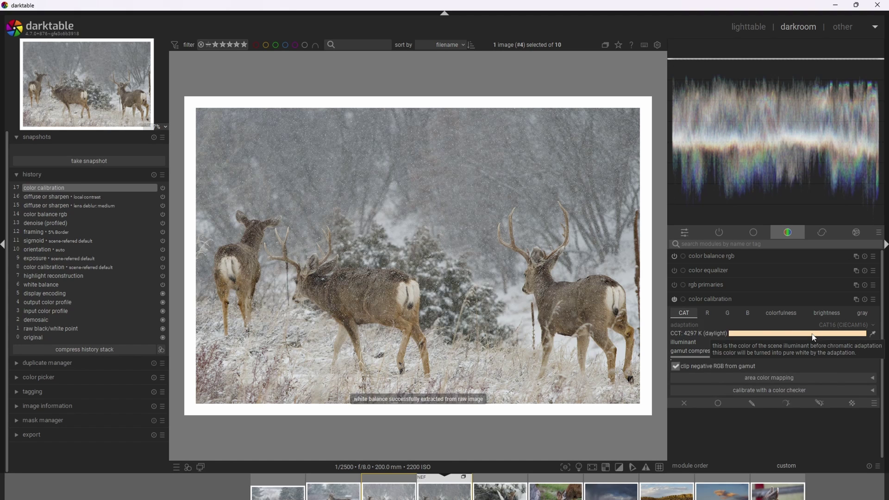
{"action": "key", "text": "ctrl+v"}
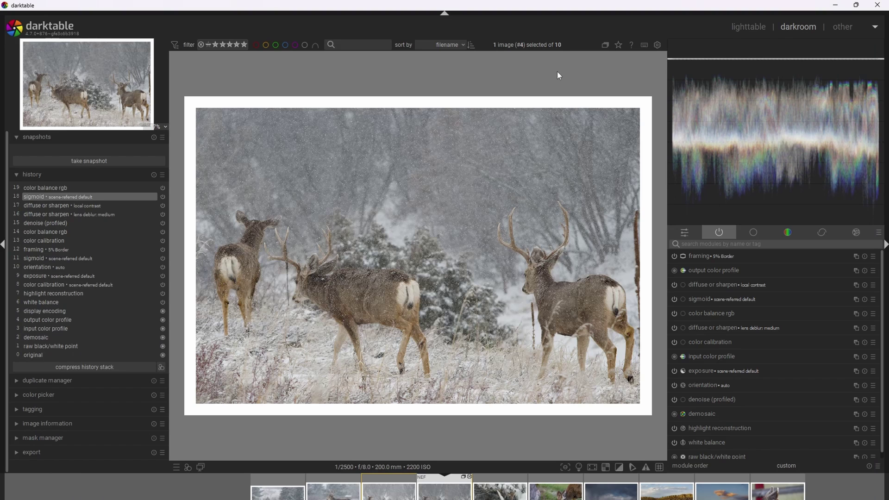
Reset the highlights value under color balance rgb's perceptual brilliance grading.
{"action": "left_click", "coordinate": [744, 315]}
{"action": "scroll", "coordinate": [884, 325], "scroll_direction": "down", "scroll_amount": 2}
{"action": "scroll", "coordinate": [885, 326], "scroll_direction": "down", "scroll_amount": 4}
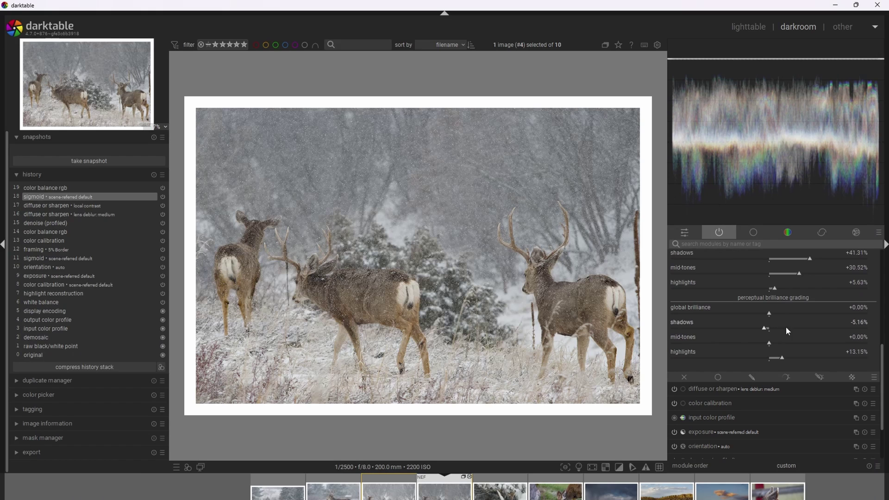
{"action": "double_click", "coordinate": [784, 359]}
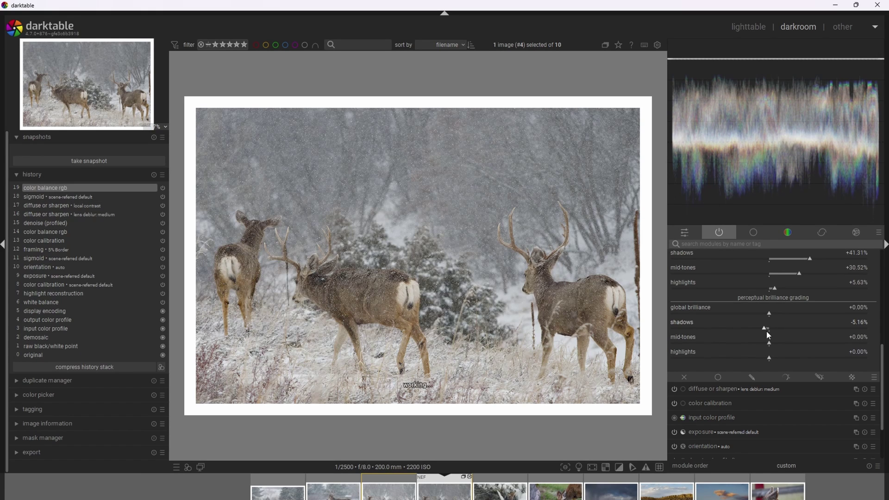
Reset the shadows value under color balance rgb's perceptual brilliance grading and compress the history stack.
{"action": "double_click", "coordinate": [766, 329]}
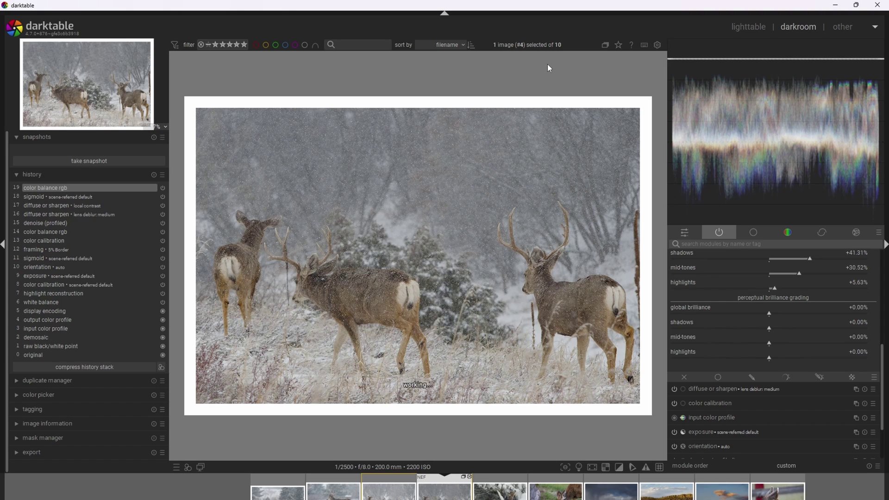
{"action": "key", "text": "ctrl+shift+h"}
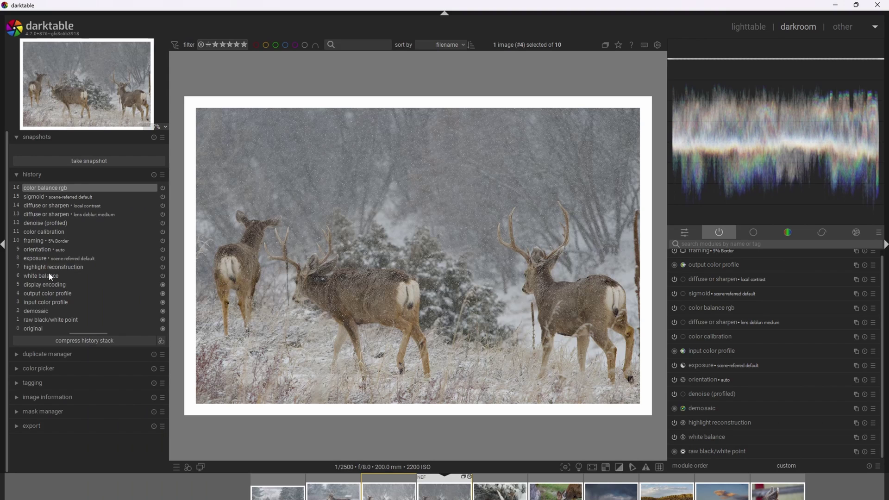
{"action": "left_click", "coordinate": [97, 341]}
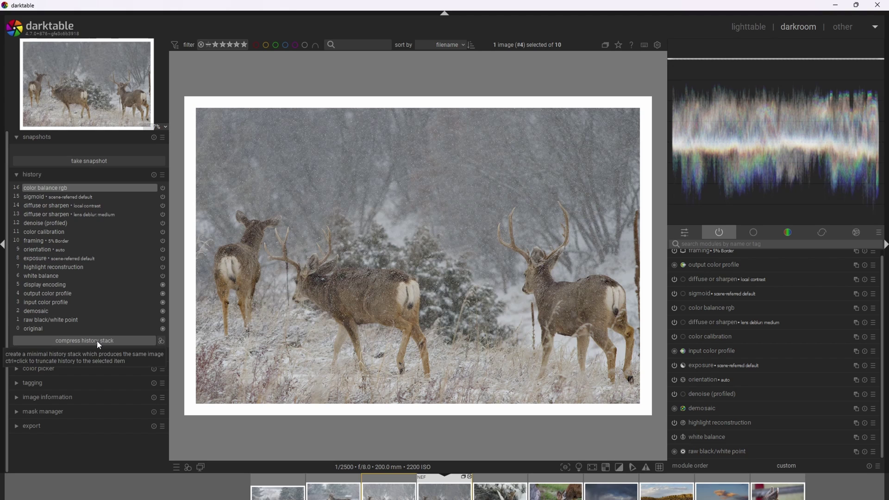
{"action": "left_click", "coordinate": [98, 341]}
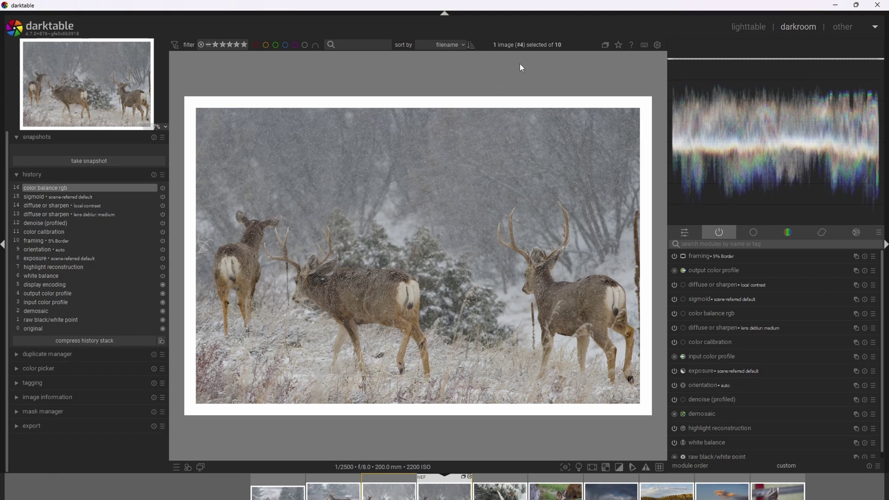
Create a new style named "Boop The Like Button" from the history, also including framing and denoise (profiled).
{"action": "left_click", "coordinate": [164, 339]}
{"action": "left_click_drag", "start_coordinate": [422, 163], "coordinate": [502, 135]}
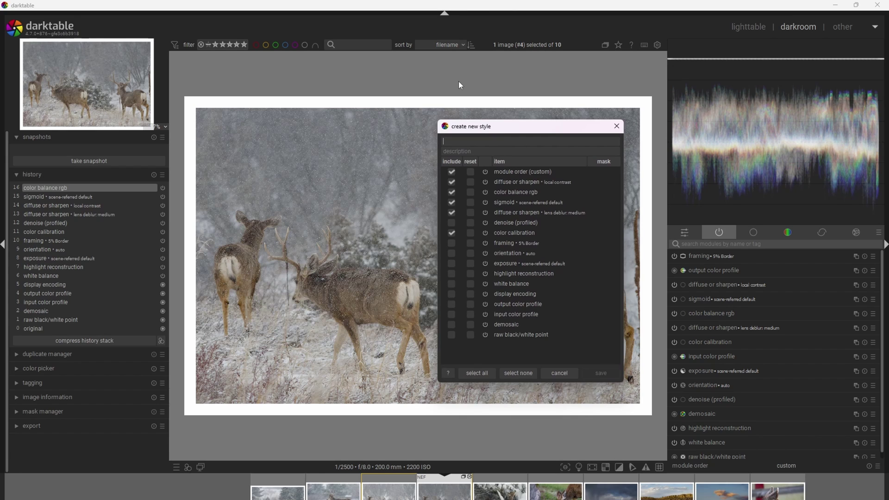
{"action": "left_click", "coordinate": [452, 244]}
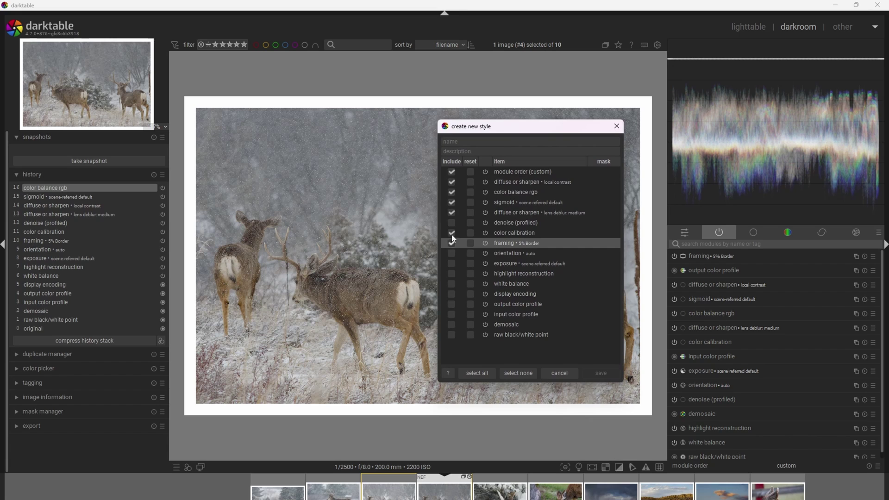
{"action": "left_click", "coordinate": [451, 223]}
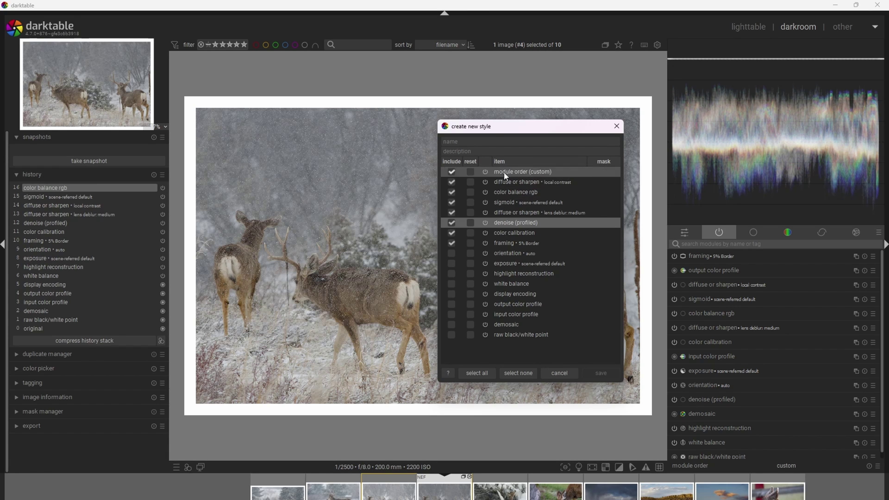
{"action": "left_click", "coordinate": [466, 142]}
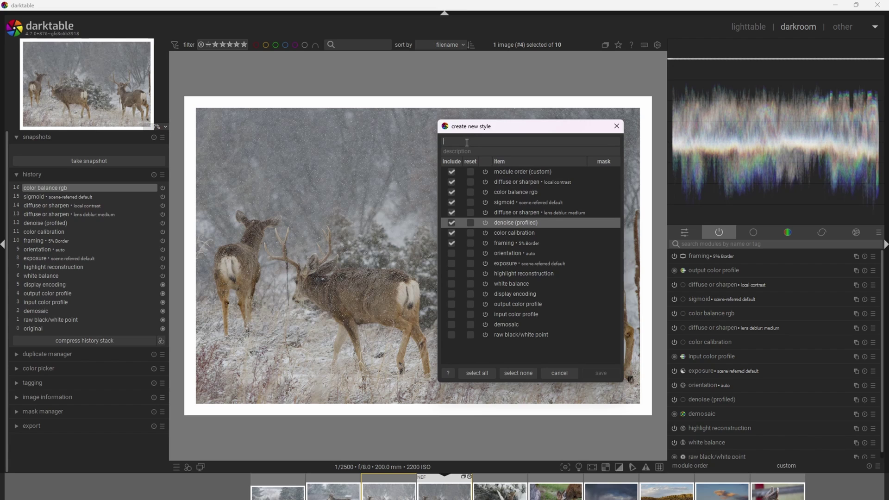
{"action": "type", "text": "Boop The Like Button"}
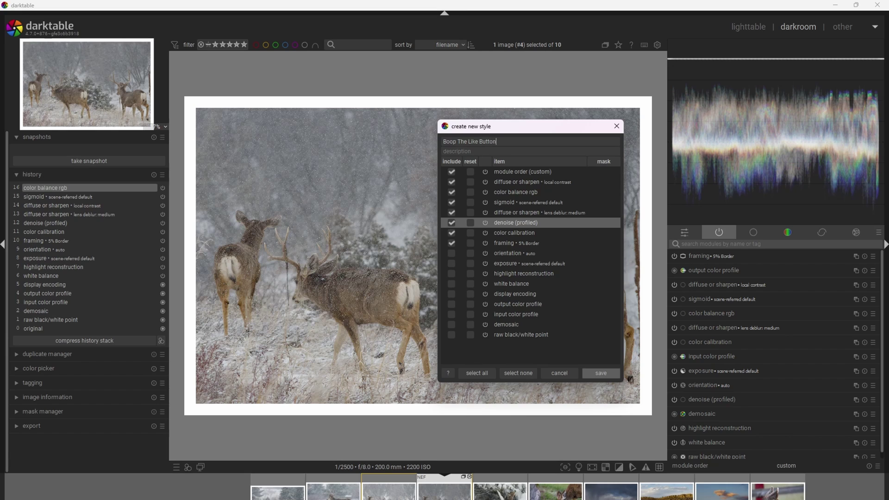
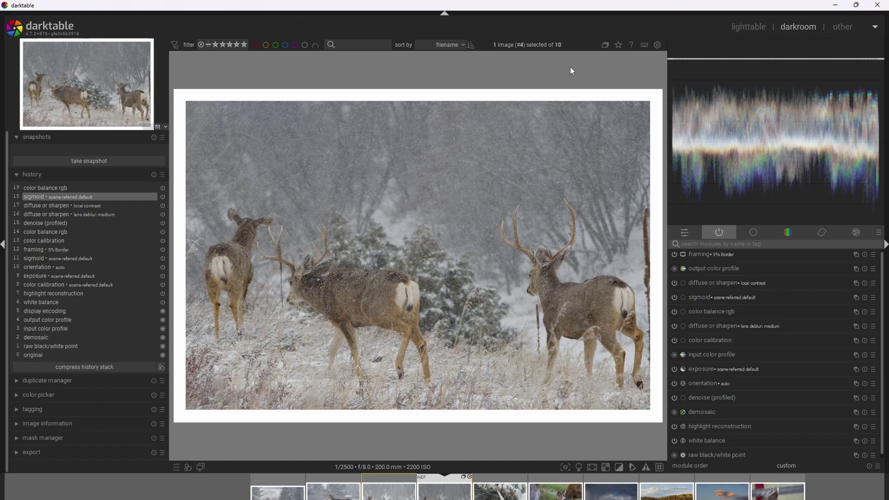
Raise the highlights slightly under perceptual brilliance grading in color balance rgb for the snowy deer photo.
{"action": "left_click", "coordinate": [729, 314]}
{"action": "scroll", "coordinate": [883, 313], "scroll_direction": "down", "scroll_amount": 3}
{"action": "scroll", "coordinate": [883, 313], "scroll_direction": "down", "scroll_amount": 3}
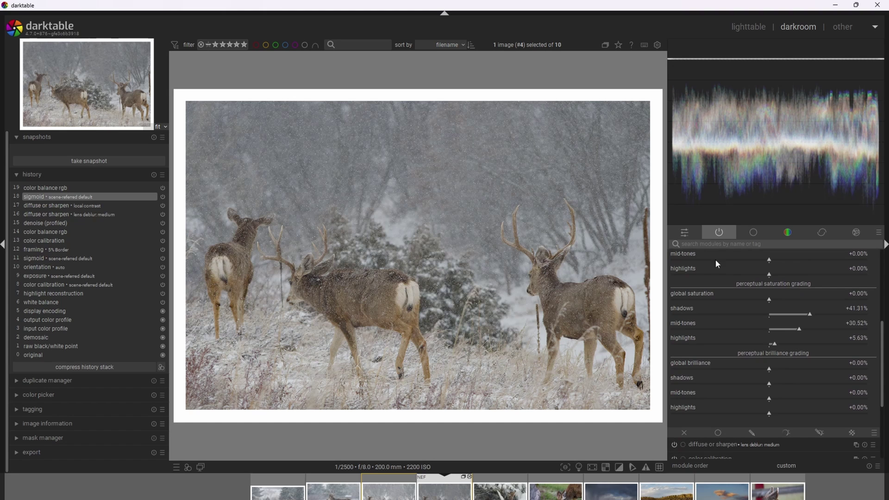
{"action": "left_click_drag", "start_coordinate": [771, 416], "coordinate": [785, 415]}
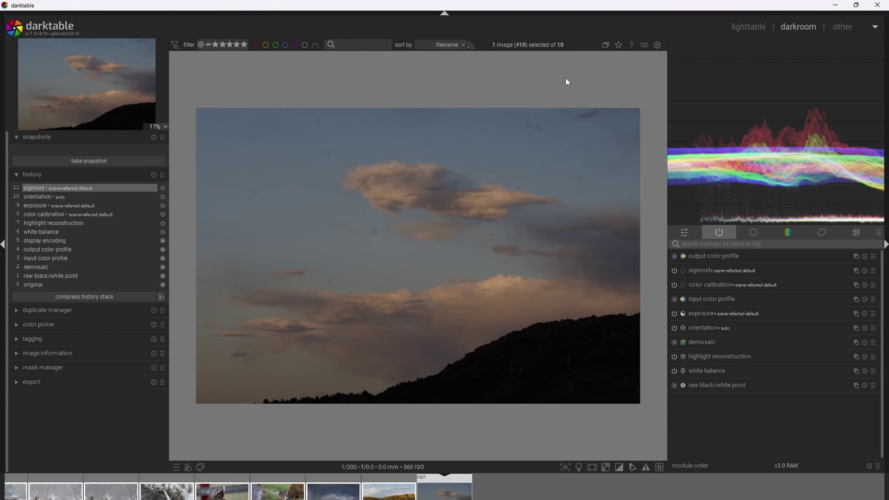
Apply the "Boop The Like Button" style to the sunset cloud photo.
{"action": "left_click", "coordinate": [188, 468]}
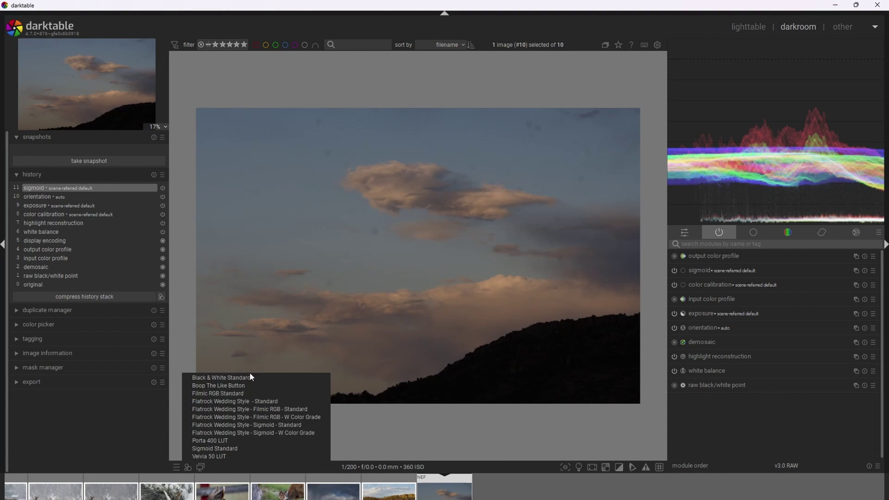
{"action": "left_click", "coordinate": [246, 387]}
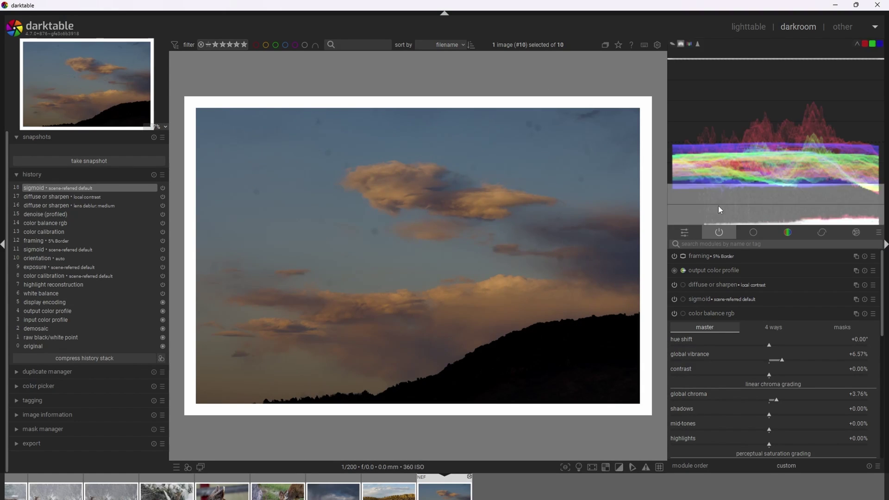
Find the retouch module and remove dark spots in the sky with circle shapes, adjusting the circle size.
{"action": "left_click", "coordinate": [715, 245]}
{"action": "type", "text": "retou"}
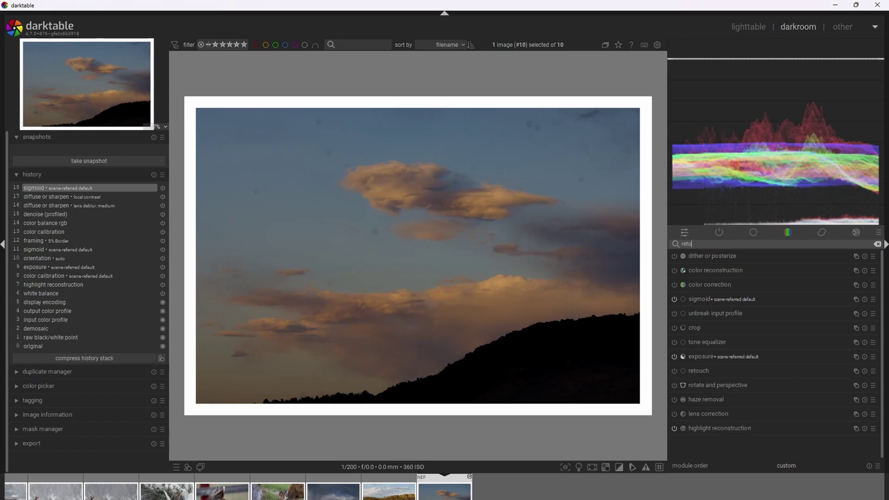
{"action": "left_click", "coordinate": [734, 255]}
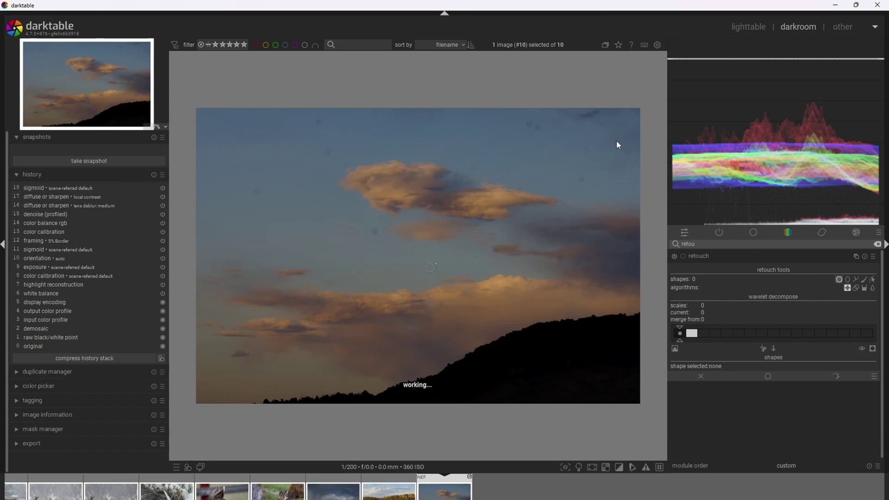
{"action": "left_click", "coordinate": [342, 142]}
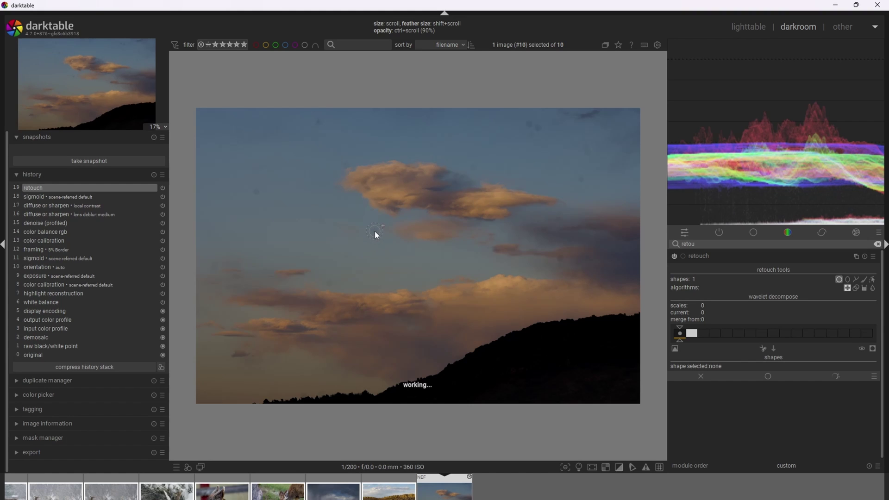
{"action": "scroll", "coordinate": [591, 244], "scroll_direction": "up", "scroll_amount": 2}
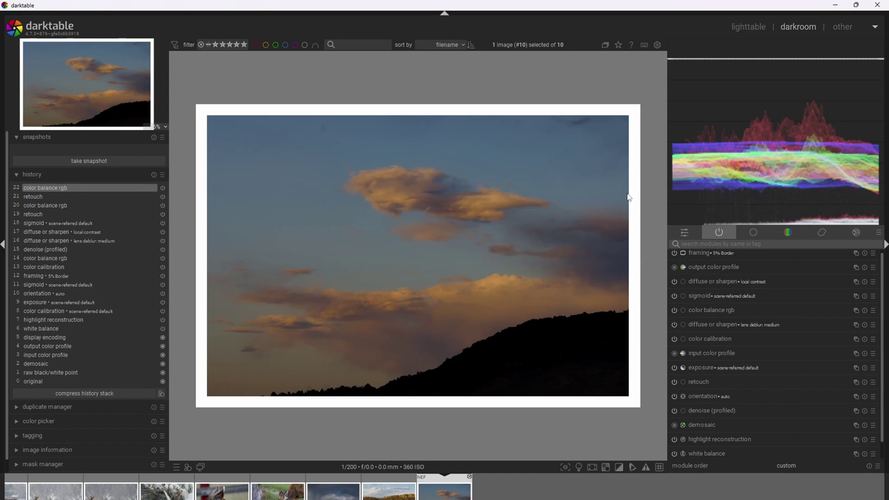
Set the highlights under color balance rgb's perceptual brilliance grading to +27.70% for the sunset photo.
{"action": "left_click", "coordinate": [734, 309]}
{"action": "scroll", "coordinate": [886, 345], "scroll_direction": "down", "scroll_amount": 4}
{"action": "scroll", "coordinate": [886, 345], "scroll_direction": "down", "scroll_amount": 1}
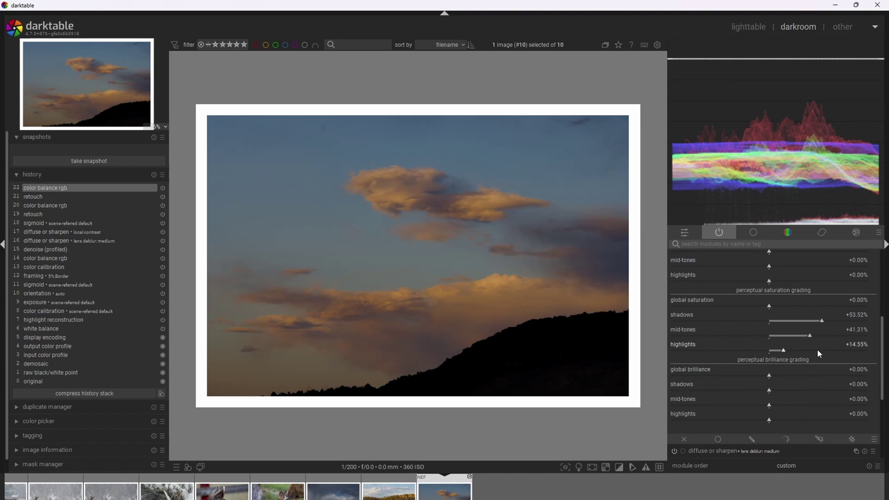
{"action": "left_click", "coordinate": [796, 420]}
{"action": "left_click", "coordinate": [797, 421]}
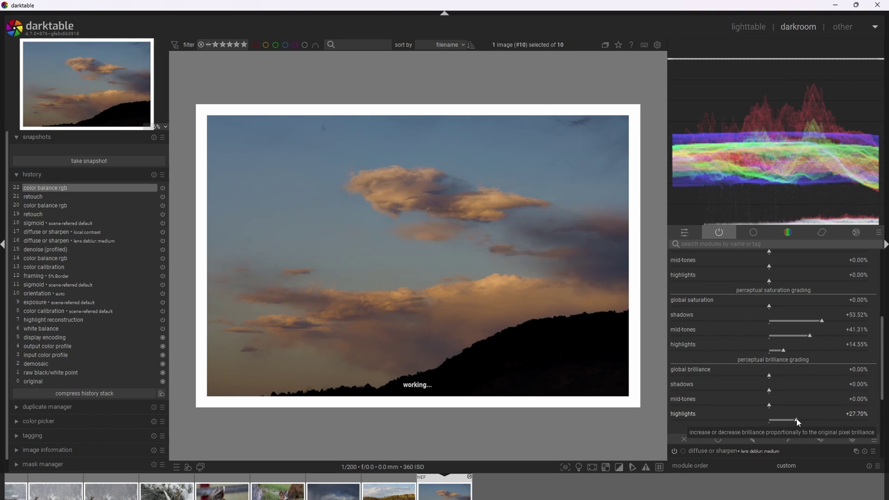
Set perceptual saturation grading to +66.20% for shadows, +50.23% for mid-tones and +20.19% for highlights.
{"action": "left_click", "coordinate": [834, 319]}
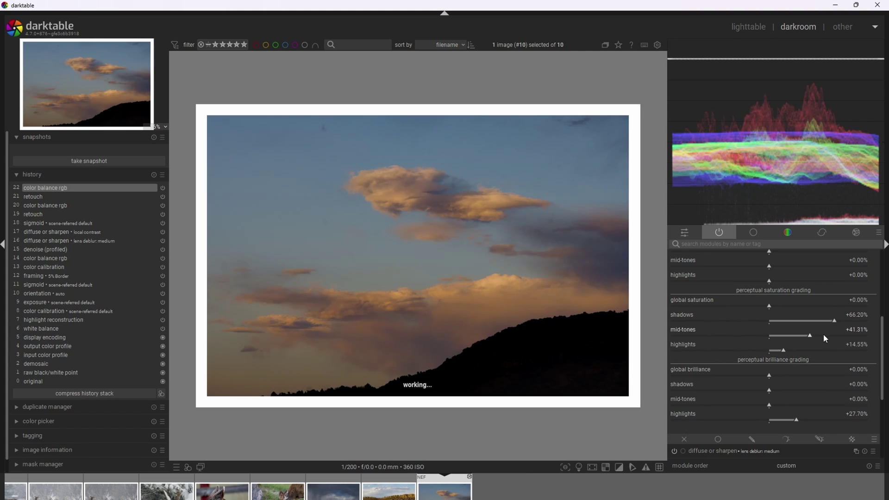
{"action": "left_click", "coordinate": [819, 335]}
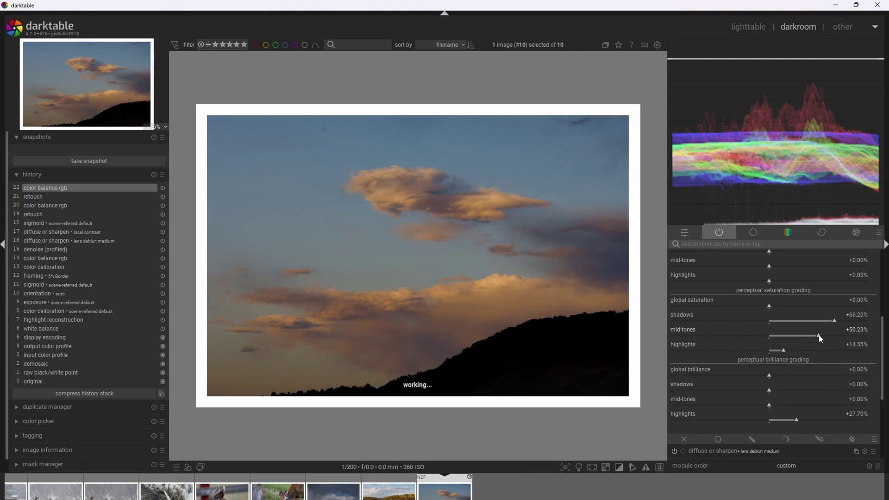
{"action": "left_click", "coordinate": [789, 349]}
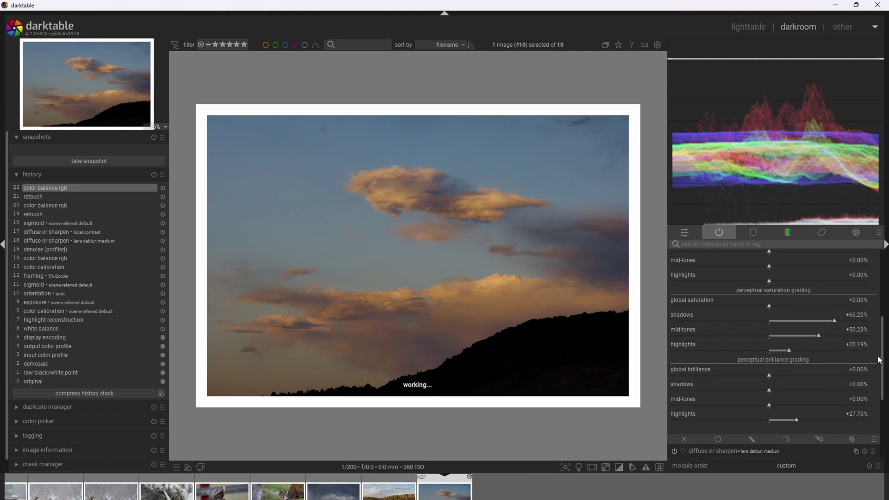
Set color balance rgb's global vibrance to +13.85% and global chroma to +9.62%, and fine-tune a perceptual grading value.
{"action": "scroll", "coordinate": [882, 337], "scroll_direction": "up", "scroll_amount": 3}
{"action": "scroll", "coordinate": [882, 337], "scroll_direction": "up", "scroll_amount": 3}
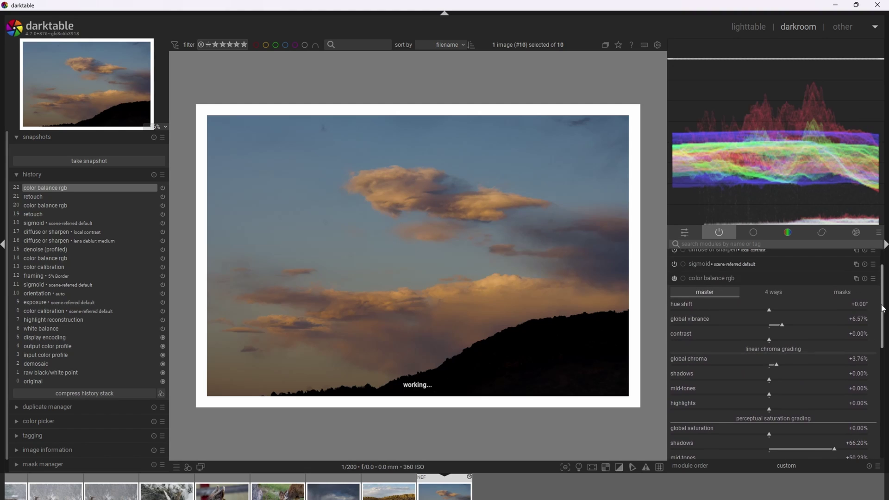
{"action": "left_click", "coordinate": [796, 323]}
{"action": "left_click", "coordinate": [788, 365]}
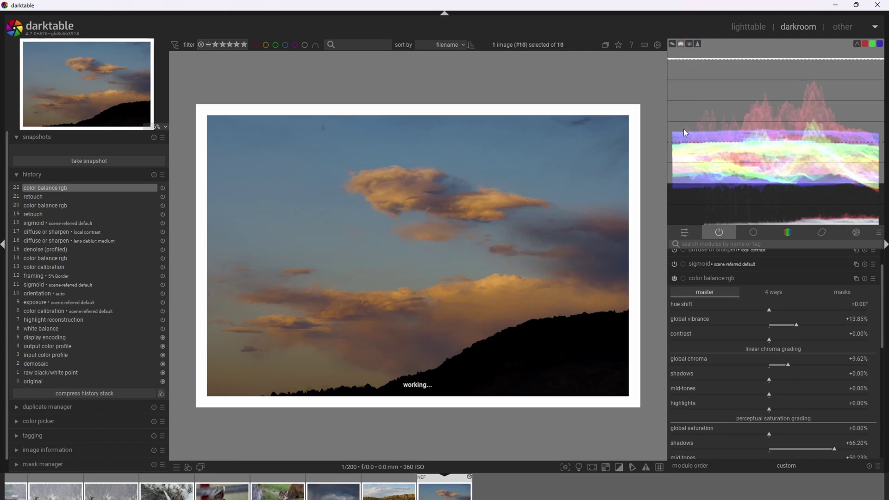
{"action": "scroll", "coordinate": [885, 329], "scroll_direction": "down", "scroll_amount": 2}
{"action": "scroll", "coordinate": [813, 359], "scroll_direction": "down", "scroll_amount": 3}
{"action": "left_click", "coordinate": [789, 369]}
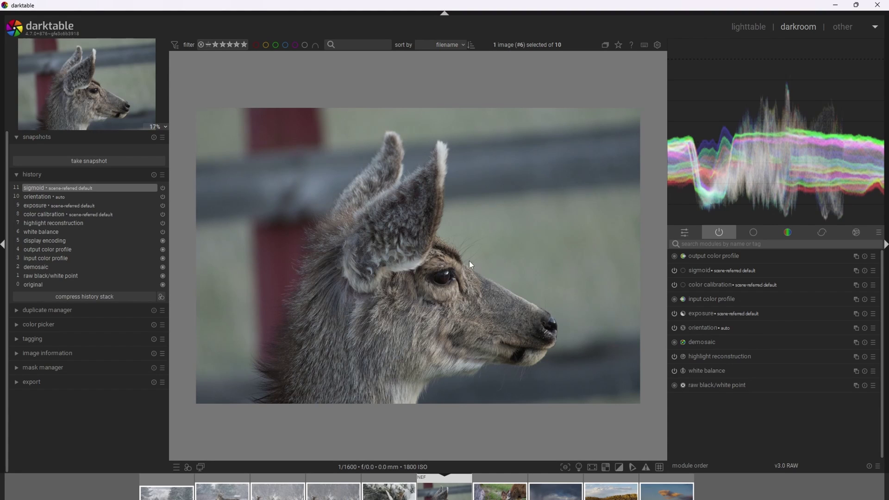
Apply the "Boop The Like Button" style to the deer head portrait.
{"action": "left_click", "coordinate": [188, 466]}
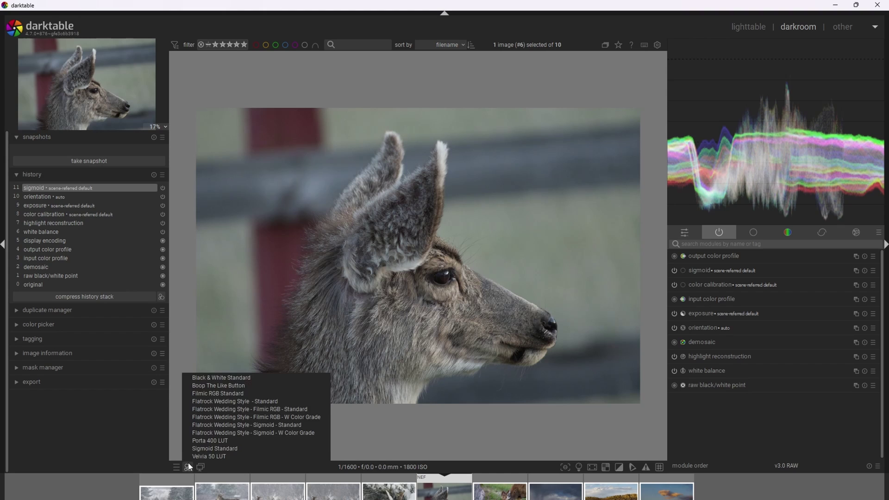
{"action": "left_click", "coordinate": [246, 386]}
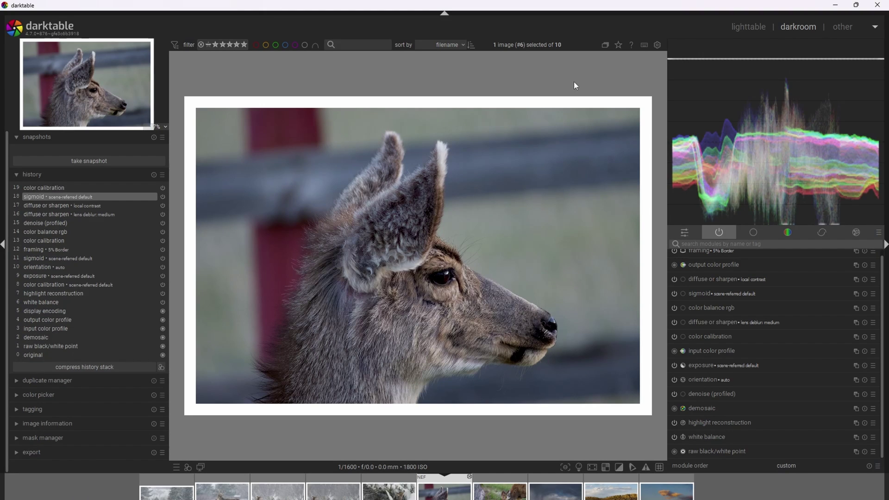
Switch color calibration's illuminant to custom and set its chroma to 6.3% for the deer portrait.
{"action": "left_click", "coordinate": [729, 337]}
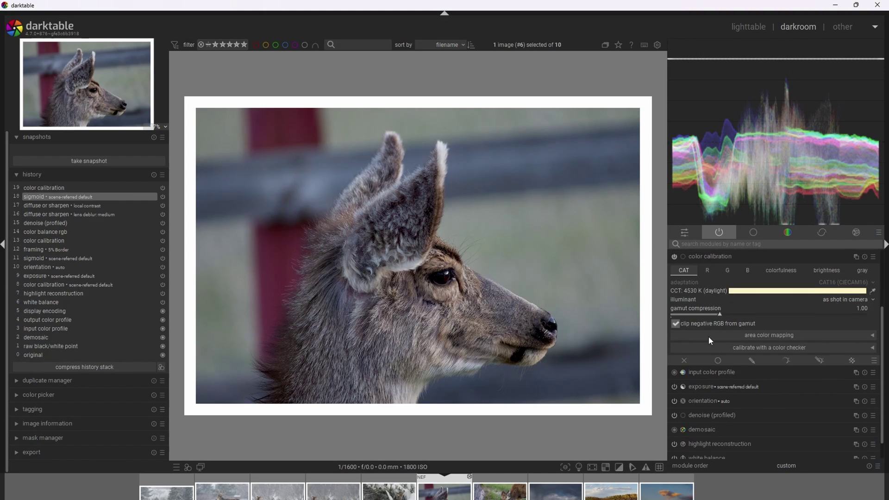
{"action": "left_click", "coordinate": [868, 301]}
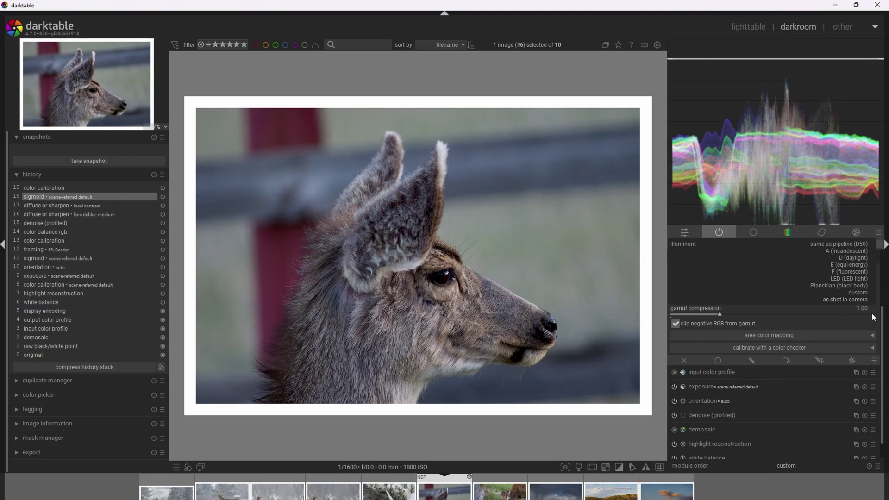
{"action": "left_click", "coordinate": [845, 301]}
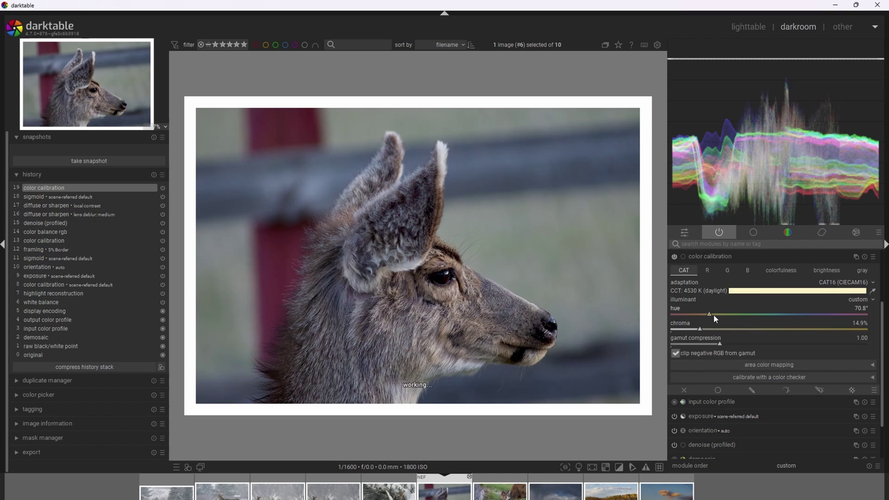
{"action": "left_click", "coordinate": [687, 329]}
{"action": "left_click_drag", "start_coordinate": [687, 330], "coordinate": [683, 331]}
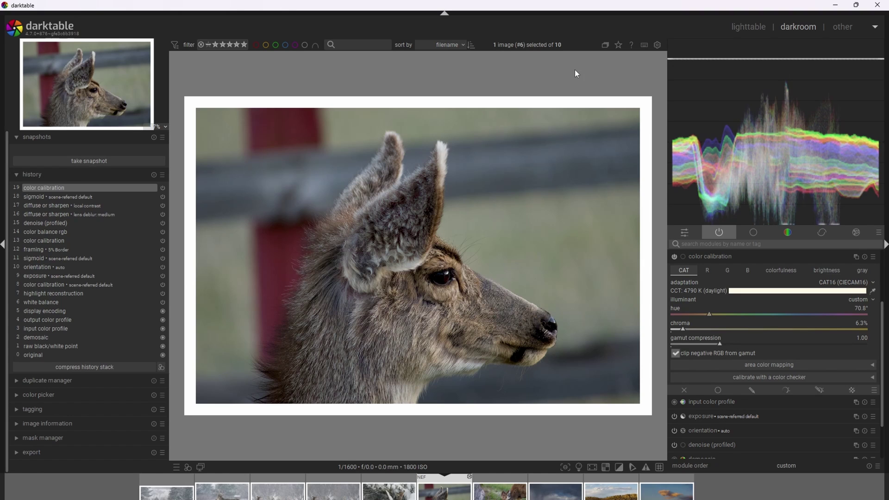
Add a new instance of the color balance rgb module to the deer portrait.
{"action": "key", "text": "ctrl+v"}
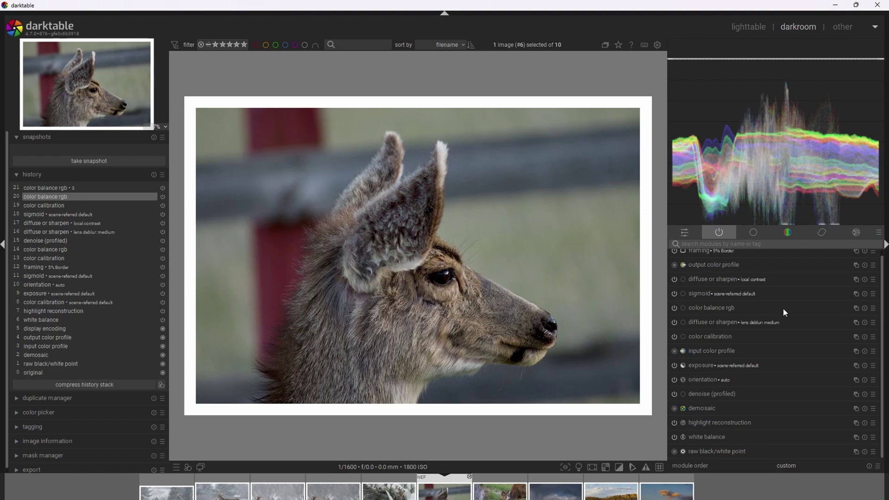
{"action": "left_click", "coordinate": [856, 308]}
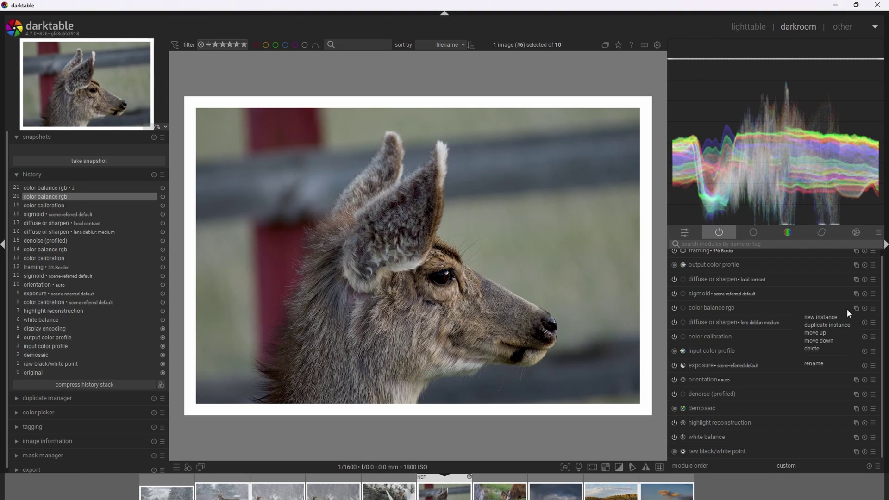
{"action": "left_click", "coordinate": [835, 316]}
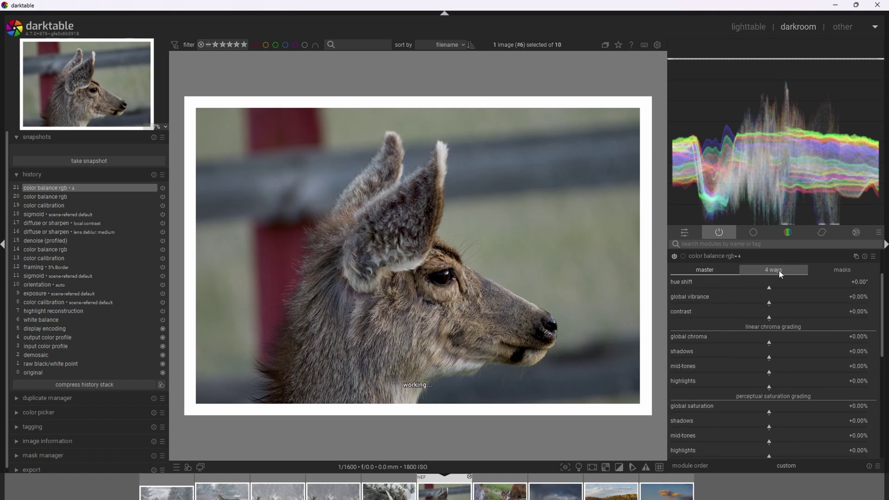
In the new color balance rgb instance, set the 4 ways highlights gain hue to 32.11° and chroma to 2.21%.
{"action": "left_click", "coordinate": [780, 273]}
{"action": "scroll", "coordinate": [884, 334], "scroll_direction": "down", "scroll_amount": 3}
{"action": "left_click_drag", "start_coordinate": [884, 334], "coordinate": [884, 330]}
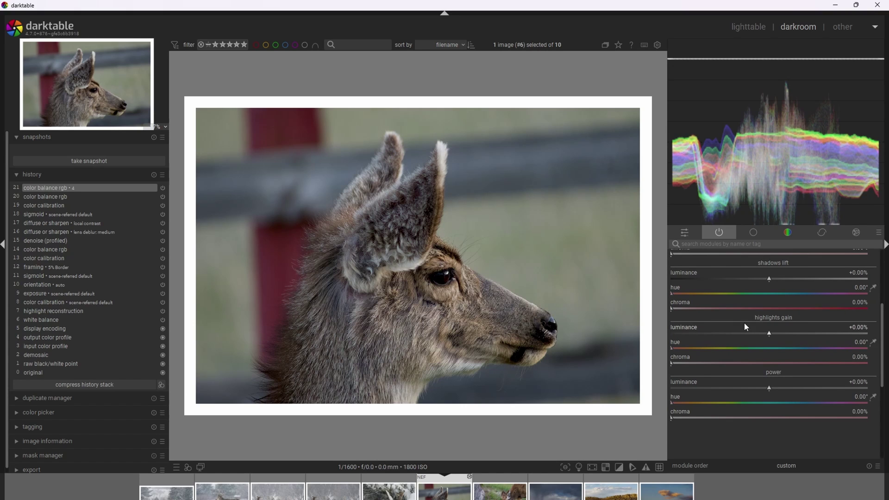
{"action": "left_click", "coordinate": [686, 349]}
{"action": "left_click", "coordinate": [689, 349]}
{"action": "left_click", "coordinate": [694, 366]}
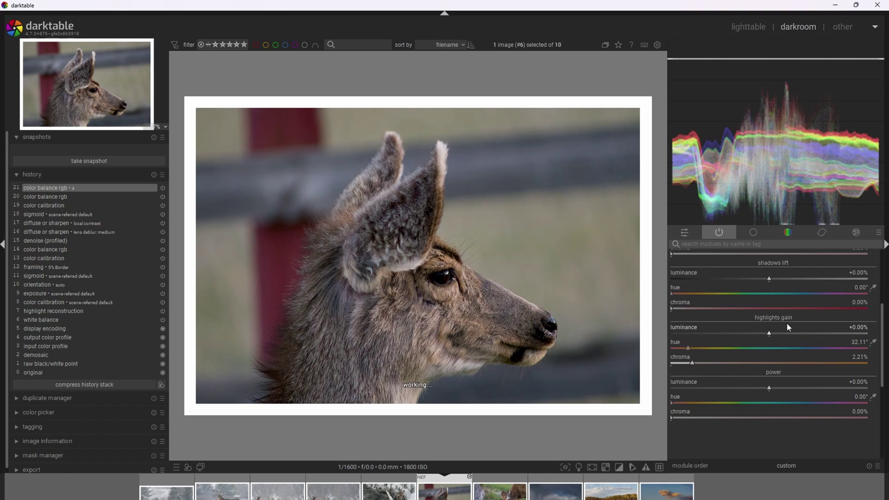
Set the shadows lift hue to 258.59° and chroma to 1.06%, and collapse the new color balance rgb instance.
{"action": "scroll", "coordinate": [882, 333], "scroll_direction": "up", "scroll_amount": 3}
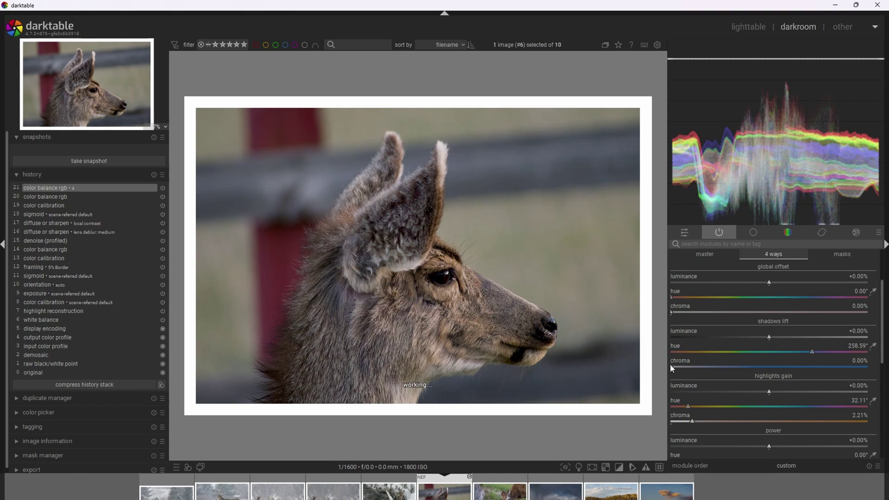
{"action": "left_click_drag", "start_coordinate": [674, 365], "coordinate": [676, 366]}
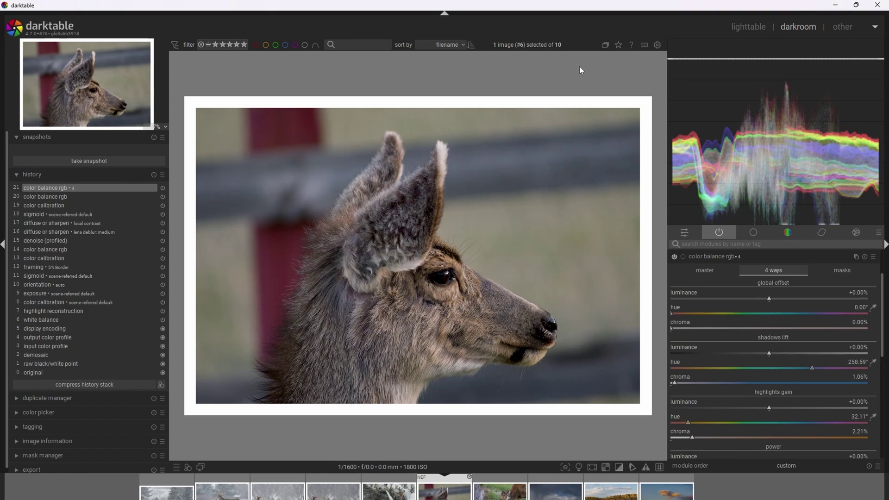
{"action": "left_click", "coordinate": [725, 256]}
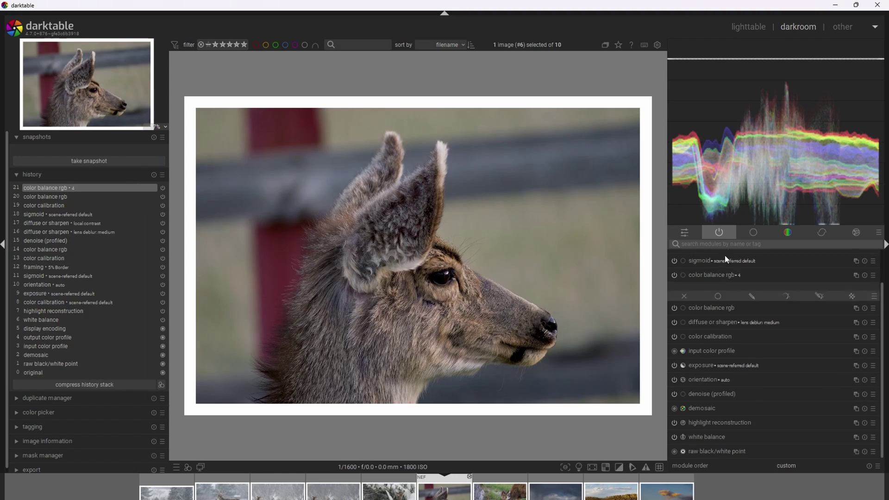
In the original color balance rgb instance, set the perceptual brilliance of the highlights to +8.92%.
{"action": "left_click", "coordinate": [729, 308]}
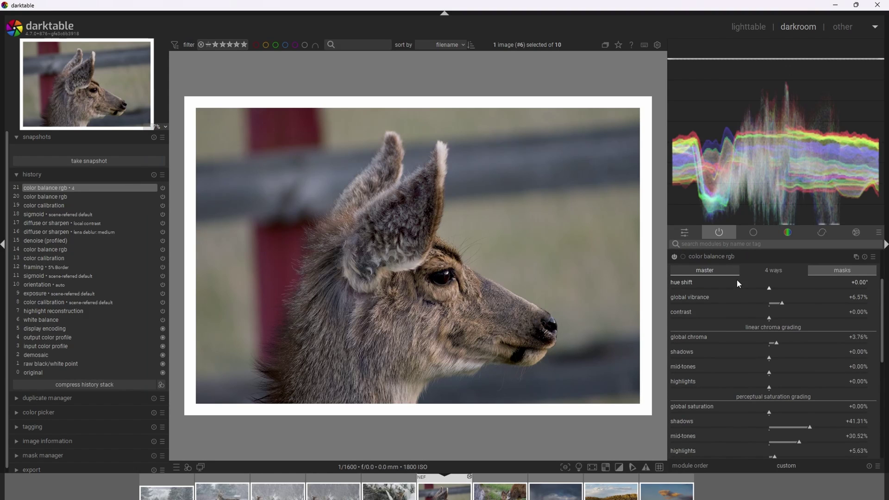
{"action": "left_click_drag", "start_coordinate": [882, 295], "coordinate": [883, 350]}
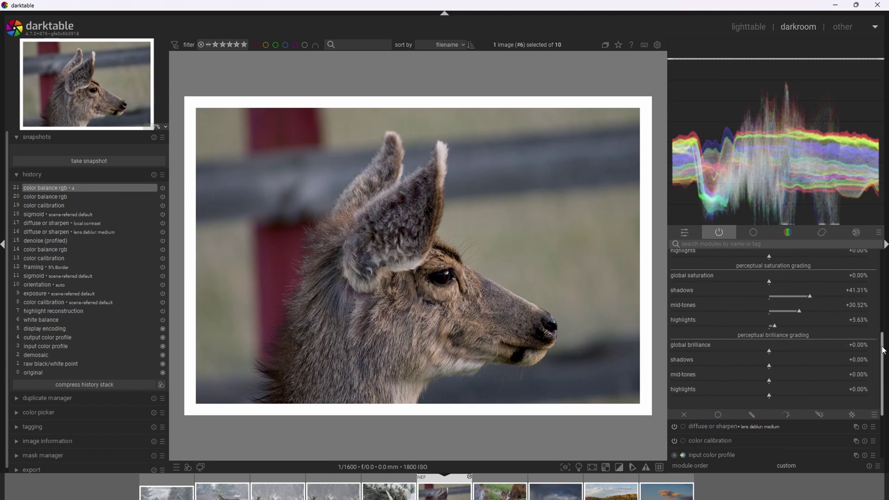
{"action": "left_click", "coordinate": [782, 396]}
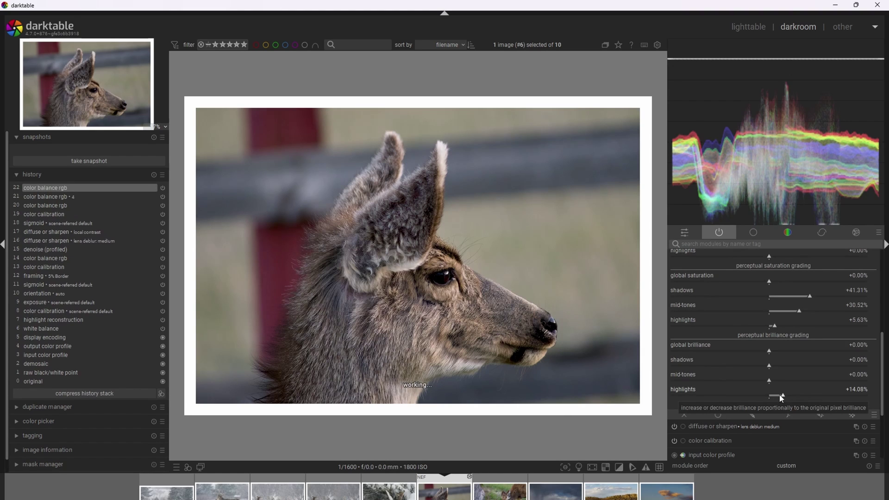
{"action": "left_click", "coordinate": [780, 396]}
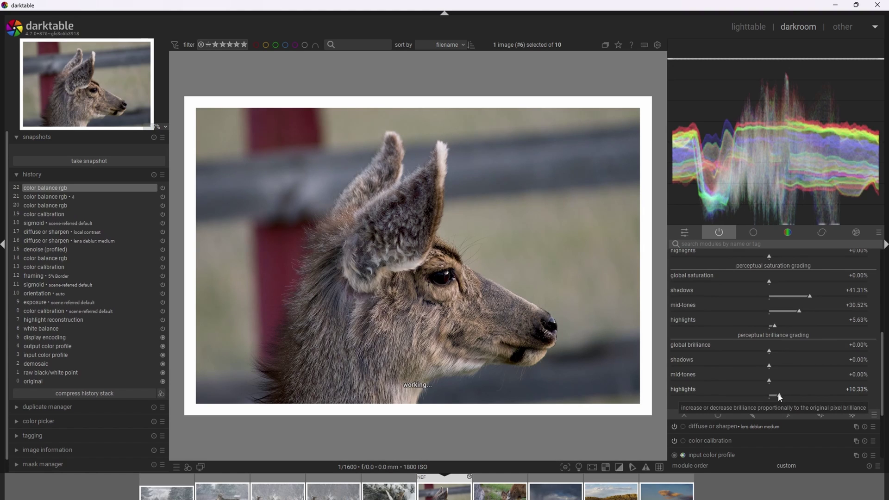
{"action": "scroll", "coordinate": [780, 396], "scroll_direction": "down", "scroll_amount": 1}
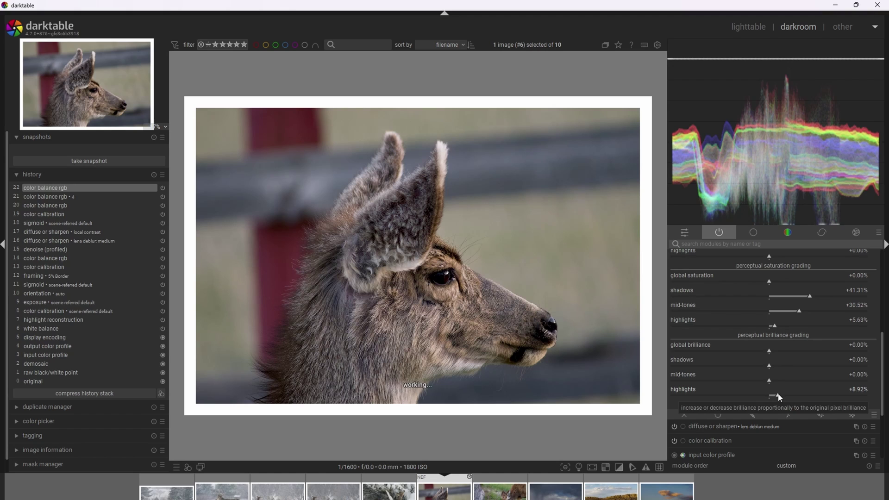
Set perceptual saturation to +44.13% for shadows, +33.33% for mid-tones and +8.92% for highlights.
{"action": "left_click_drag", "start_coordinate": [883, 353], "coordinate": [882, 341]}
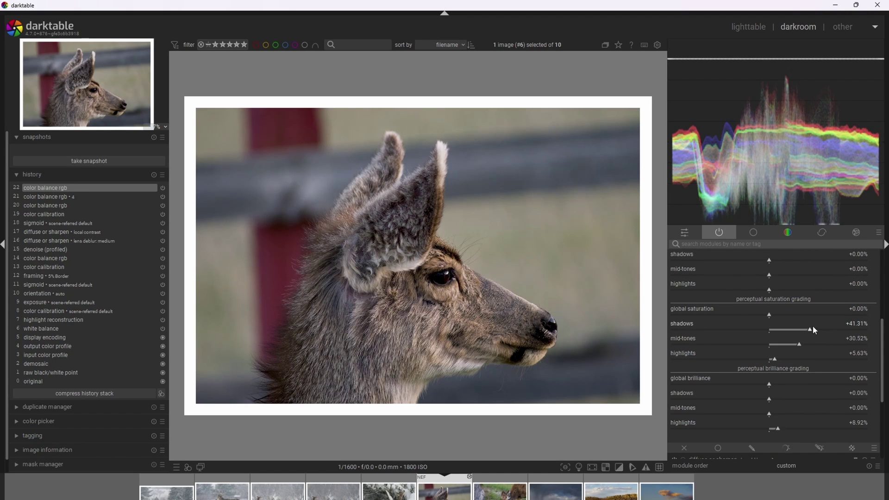
{"action": "left_click", "coordinate": [812, 329]}
{"action": "left_click", "coordinate": [802, 344]}
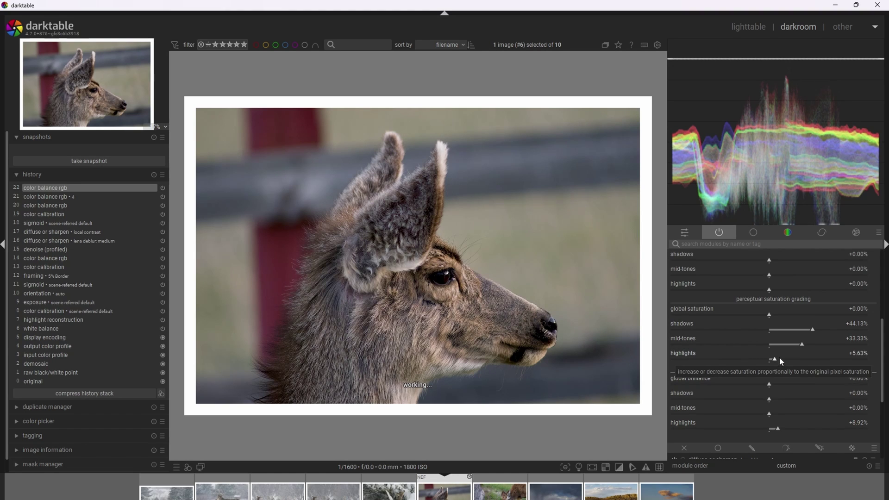
{"action": "left_click", "coordinate": [778, 359]}
Slightly raise global vibrance and global chroma in the original color balance rgb instance.
{"action": "left_click_drag", "start_coordinate": [883, 361], "coordinate": [885, 339]}
{"action": "left_click", "coordinate": [784, 263]}
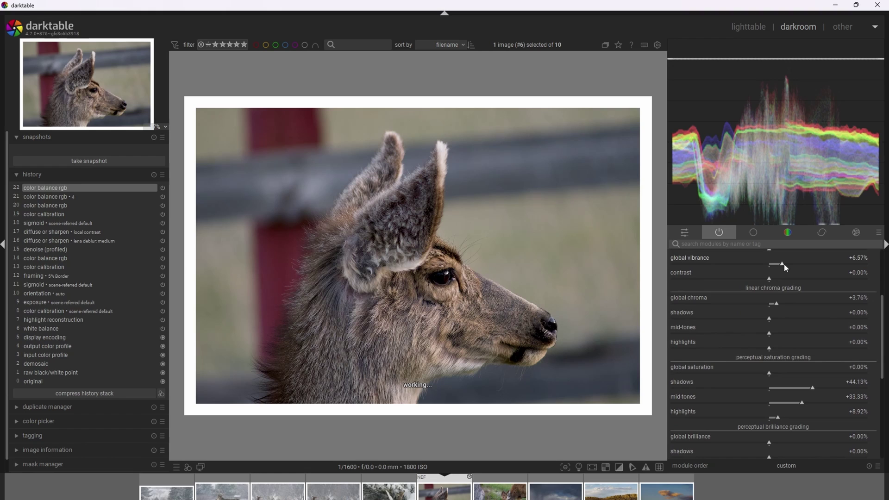
{"action": "left_click", "coordinate": [778, 304]}
Find the color equalizer by searching the modules for "color", and slightly raise the saturation of its red and orange nodes.
{"action": "key", "text": "ctrl+e"}
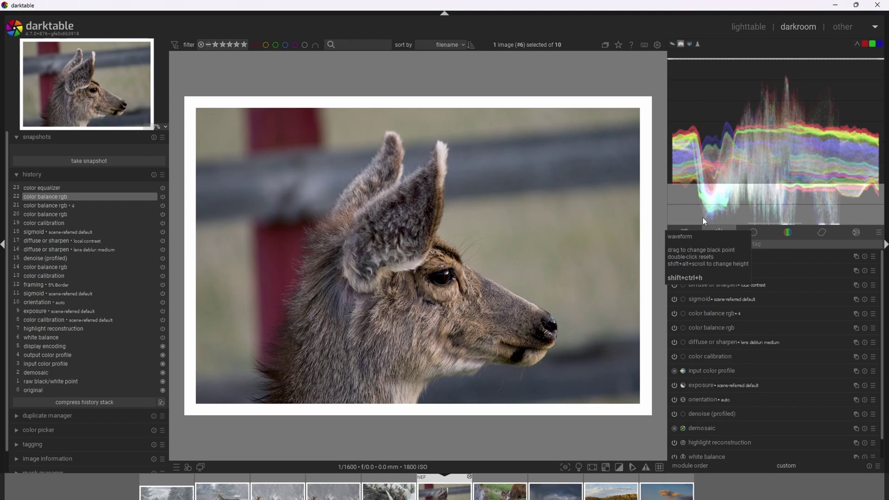
{"action": "left_click", "coordinate": [790, 245]}
{"action": "type", "text": "color"}
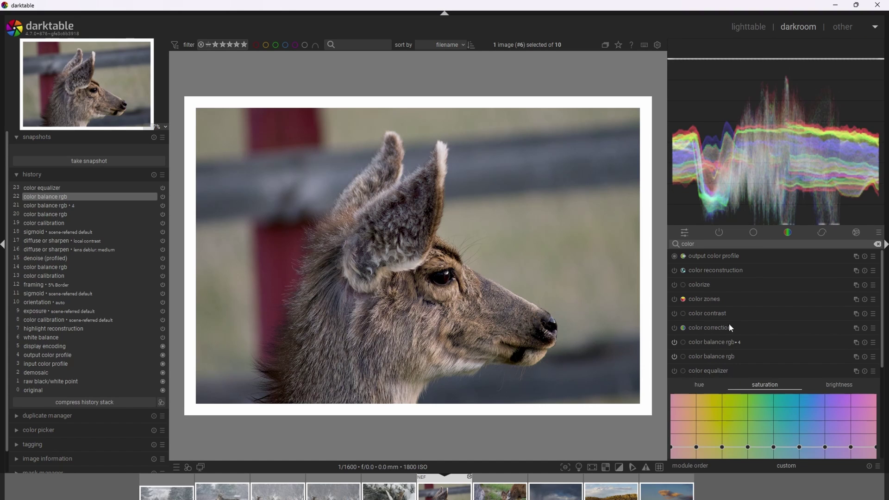
{"action": "left_click_drag", "start_coordinate": [883, 269], "coordinate": [884, 301]}
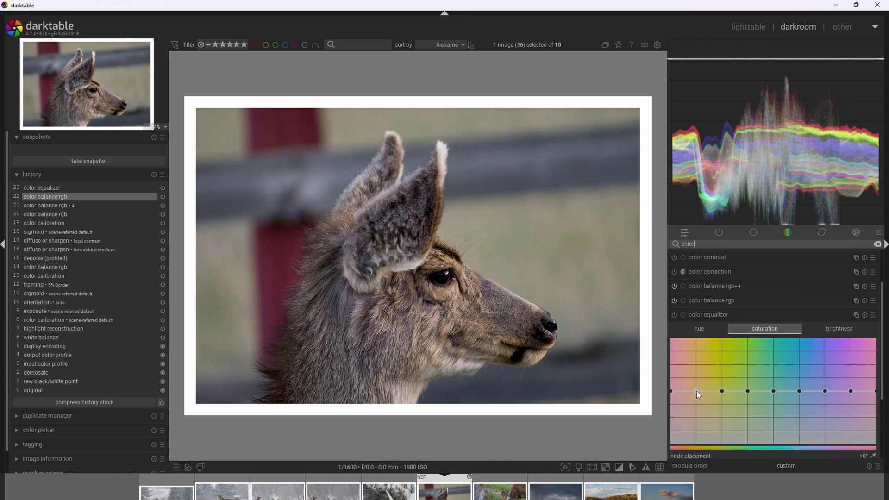
{"action": "left_click_drag", "start_coordinate": [696, 391], "coordinate": [696, 390]}
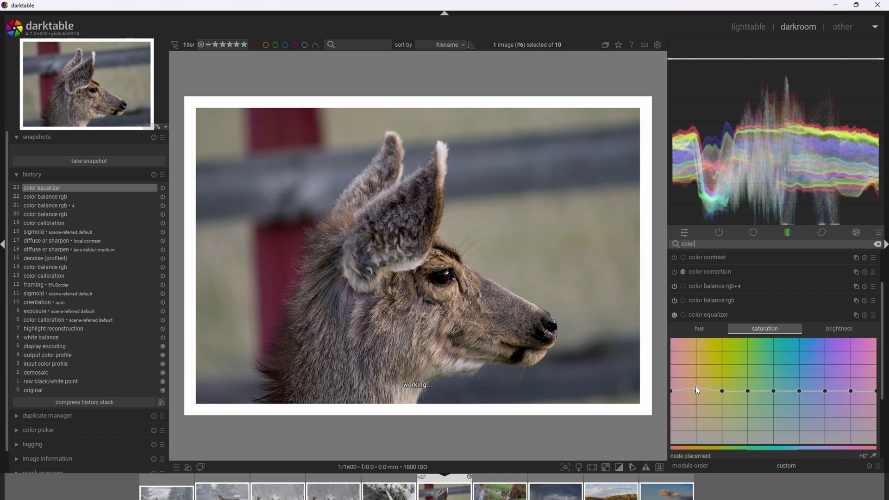
{"action": "left_click_drag", "start_coordinate": [674, 396], "coordinate": [674, 391]}
Slightly raise the brightness of the orange and red nodes in the color equalizer.
{"action": "left_click", "coordinate": [835, 330]}
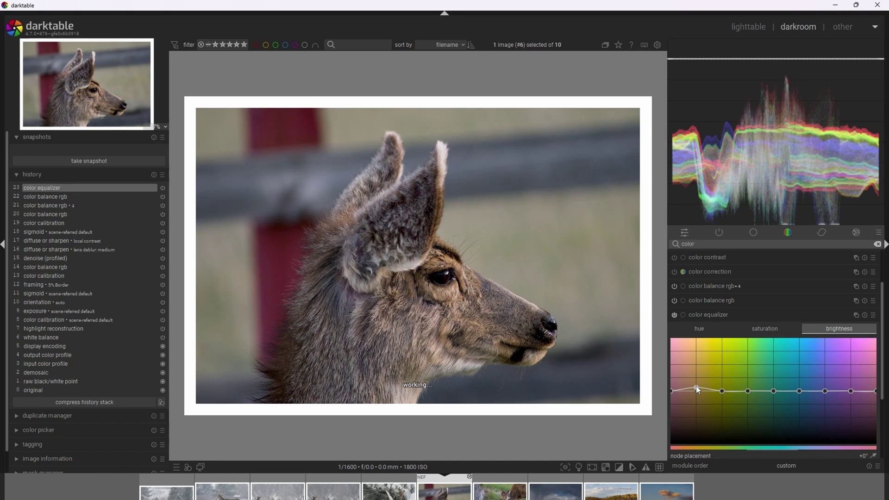
{"action": "left_click_drag", "start_coordinate": [671, 390], "coordinate": [671, 386]}
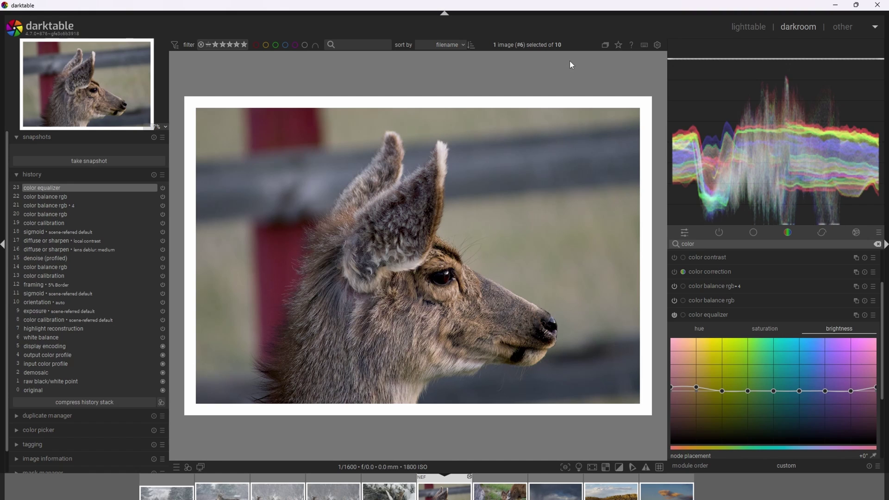
Narrow the module search to "color zon" to find the color zones module.
{"action": "type", "text": "zon"}
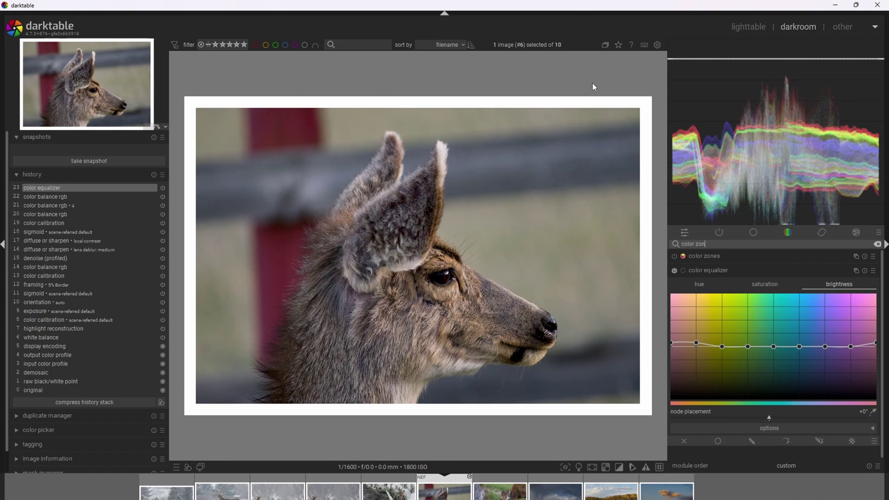